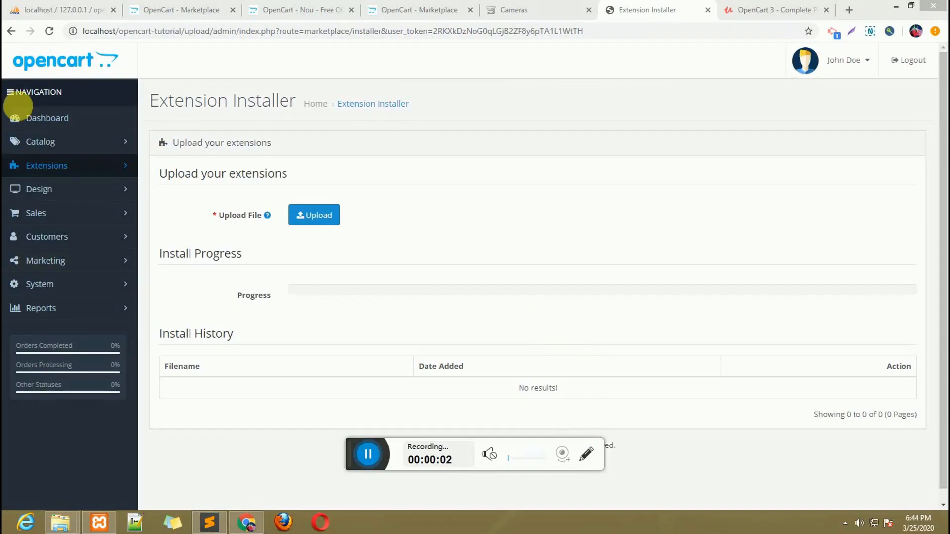
Expand the Extensions section of the admin navigation and look over the open OpenCart marketplace pages
{"action": "left_click", "coordinate": [126, 167]}
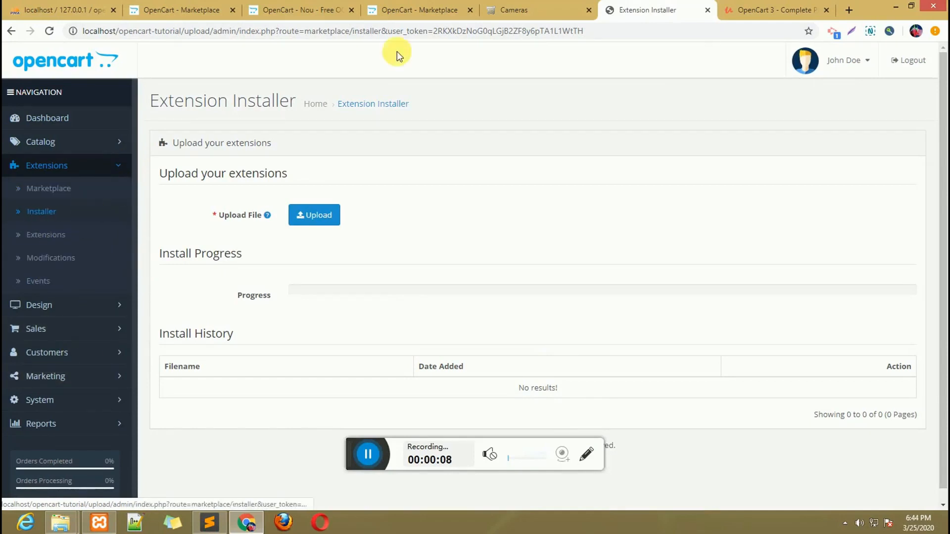
{"action": "left_click", "coordinate": [185, 8]}
{"action": "scroll", "coordinate": [252, 216], "scroll_direction": "up", "scroll_amount": 7}
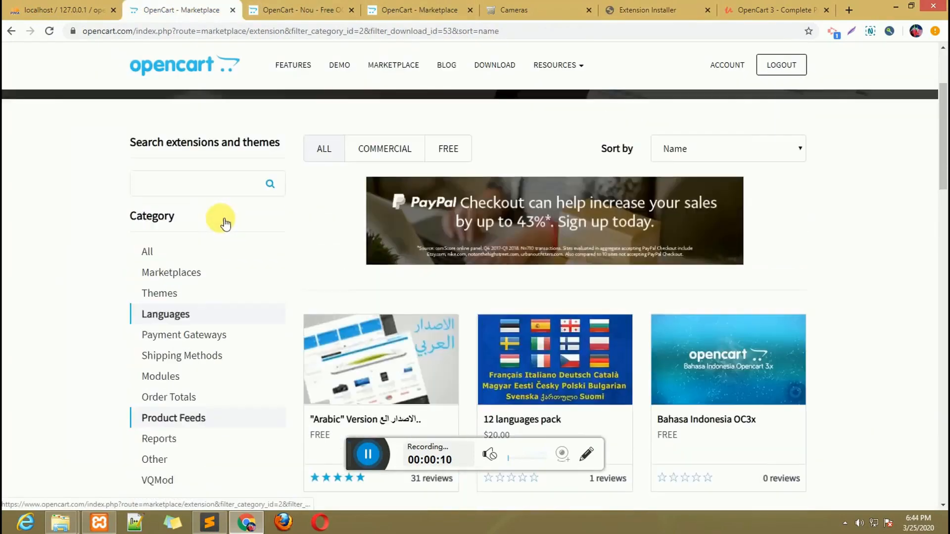
{"action": "left_click", "coordinate": [288, 7]}
{"action": "left_click", "coordinate": [426, 6]}
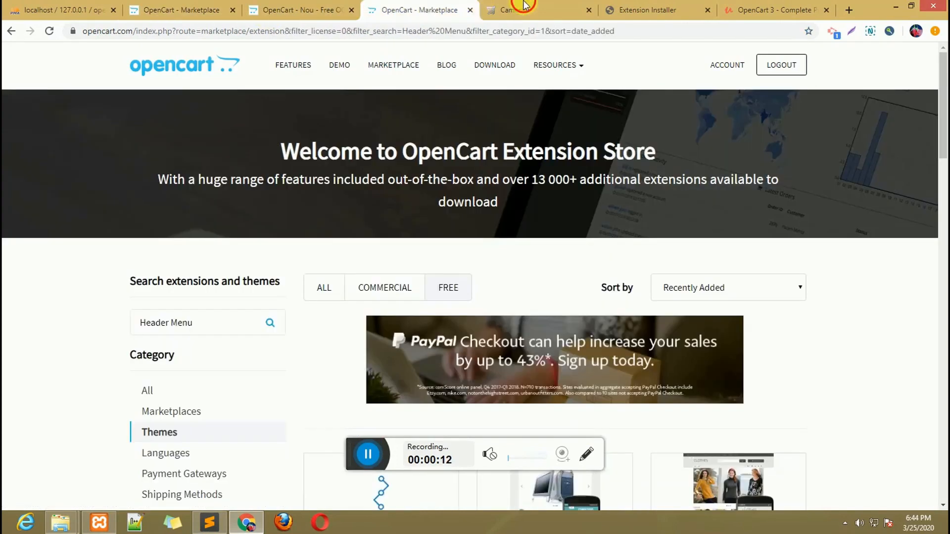
Review the storefront's Cameras category page in its current theme and return to the Extension Installer page
{"action": "left_click", "coordinate": [515, 9]}
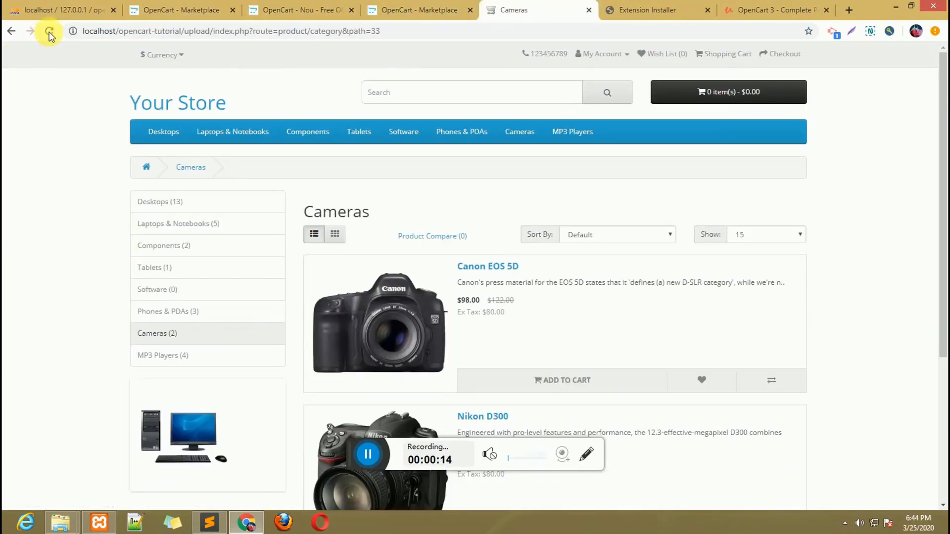
{"action": "key", "text": "ctrl+a"}
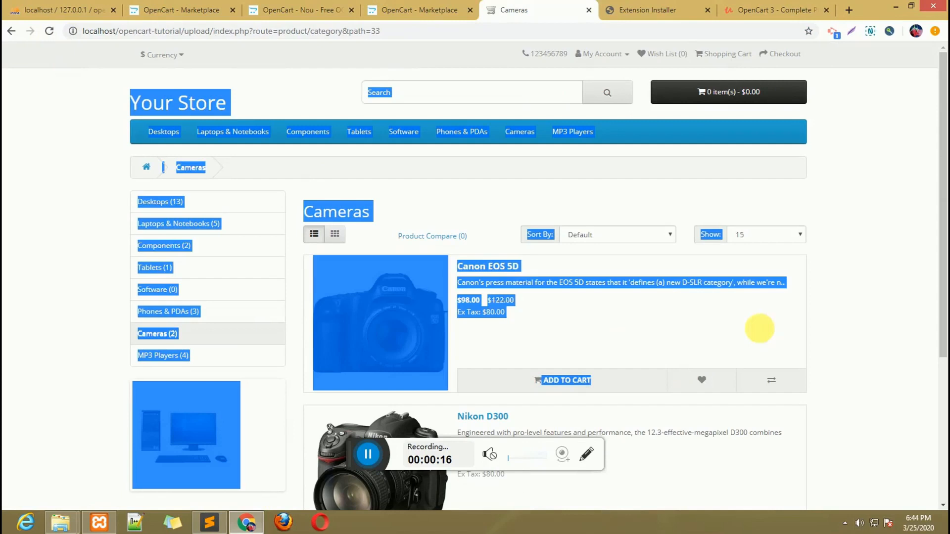
{"action": "left_click", "coordinate": [846, 262]}
{"action": "scroll", "coordinate": [247, 245], "scroll_direction": "down", "scroll_amount": 5}
{"action": "scroll", "coordinate": [257, 252], "scroll_direction": "up", "scroll_amount": 5}
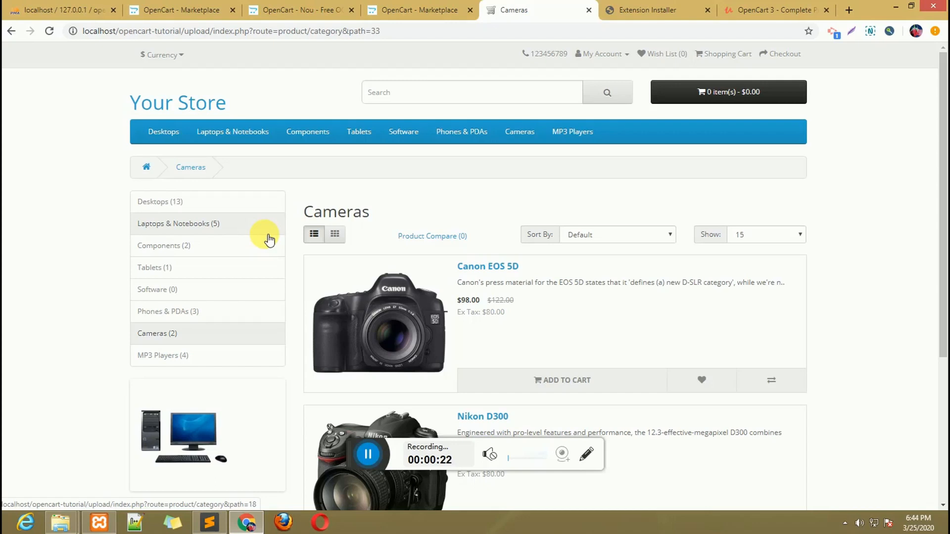
{"action": "left_click", "coordinate": [617, 7]}
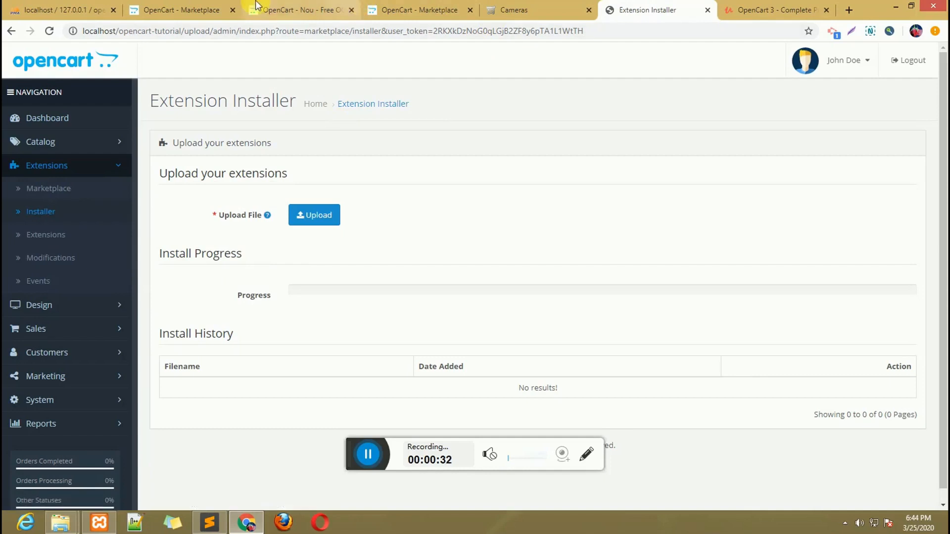
Filter the OpenCart marketplace extensions by the Themes category
{"action": "left_click", "coordinate": [274, 6]}
{"action": "left_click", "coordinate": [184, 7]}
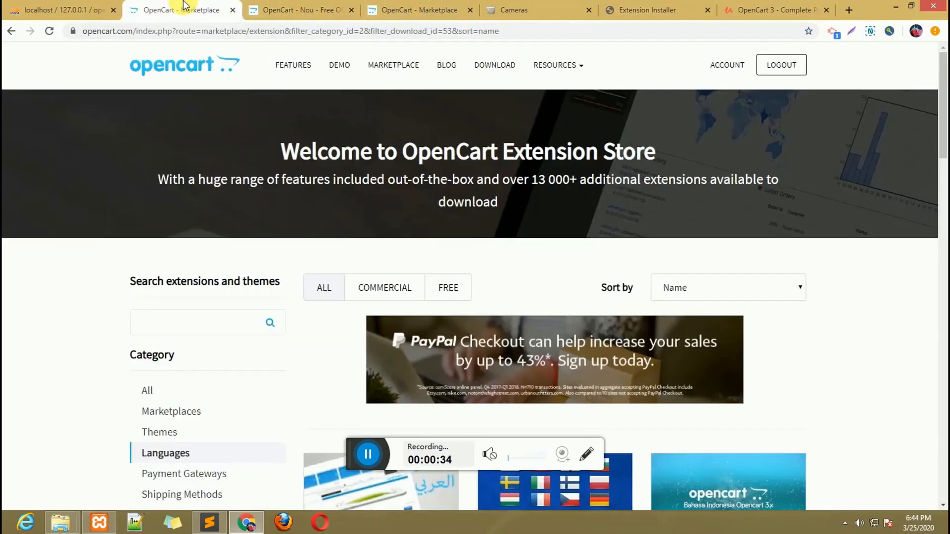
{"action": "scroll", "coordinate": [159, 432], "scroll_direction": "down", "scroll_amount": 5}
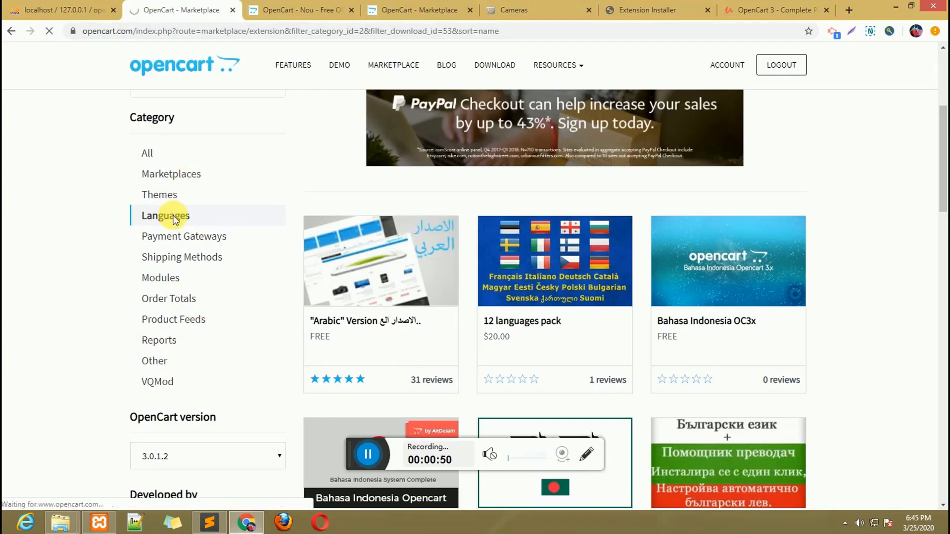
{"action": "scroll", "coordinate": [178, 376], "scroll_direction": "down", "scroll_amount": 3}
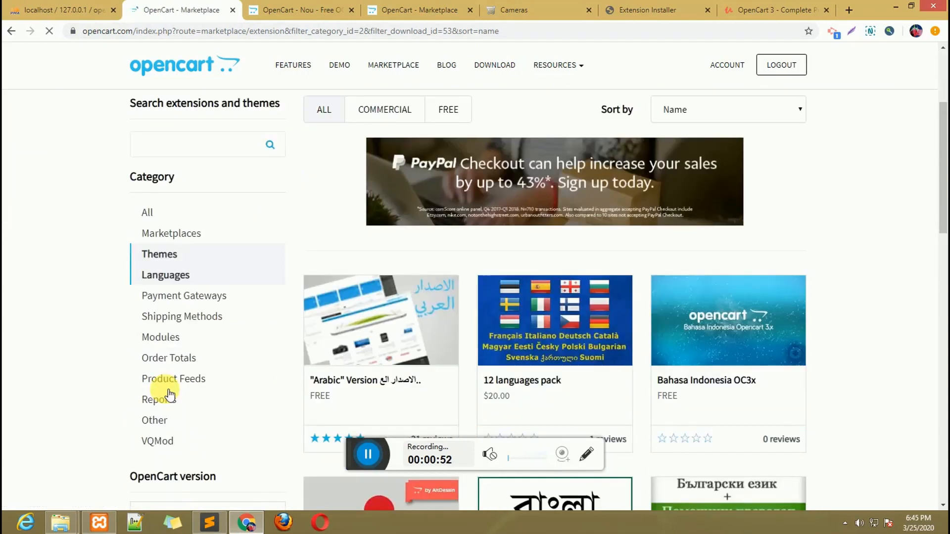
{"action": "left_click", "coordinate": [173, 255]}
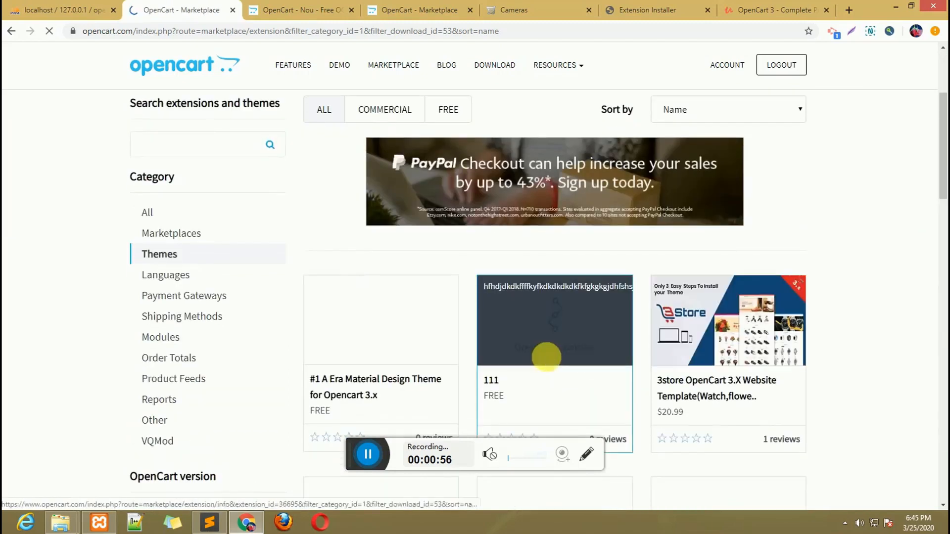
Browse the listed themes and open the details of "#1 A Era Material Design Theme for Opencart 3.x"
{"action": "scroll", "coordinate": [546, 357], "scroll_direction": "down", "scroll_amount": 1}
{"action": "scroll", "coordinate": [737, 366], "scroll_direction": "down", "scroll_amount": 3}
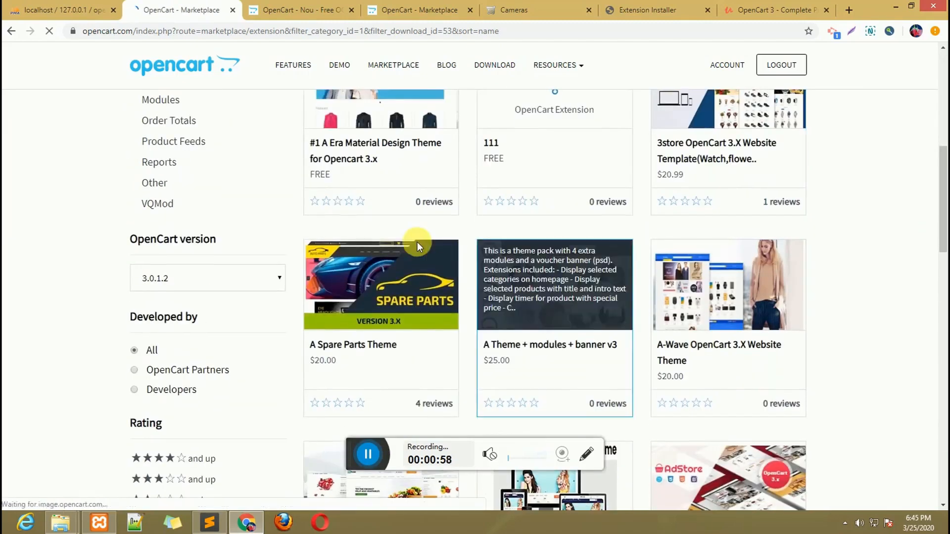
{"action": "scroll", "coordinate": [405, 243], "scroll_direction": "up", "scroll_amount": 5}
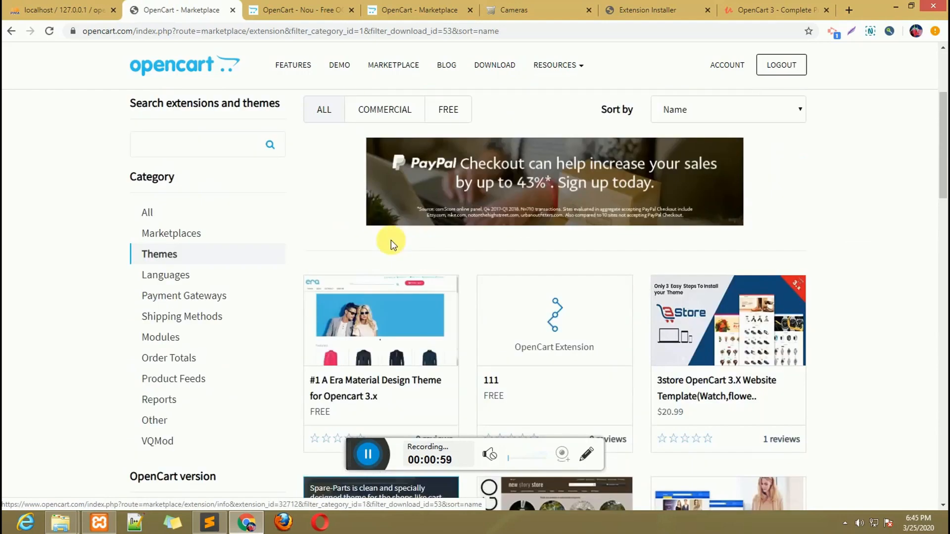
{"action": "left_click", "coordinate": [389, 341]}
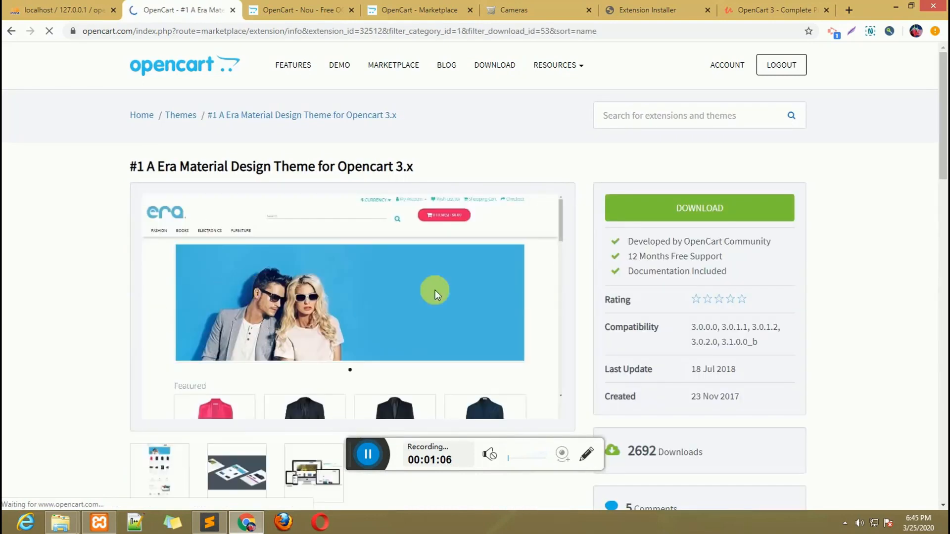
Check the compatible OpenCart versions and the description on the Era theme's details page
{"action": "scroll", "coordinate": [323, 341], "scroll_direction": "down", "scroll_amount": 1}
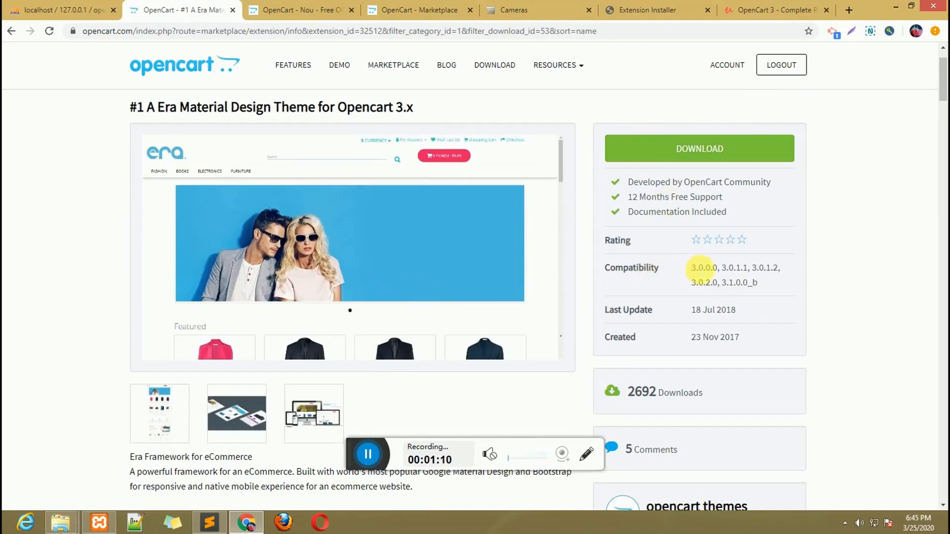
{"action": "left_click_drag", "start_coordinate": [732, 275], "coordinate": [764, 287]}
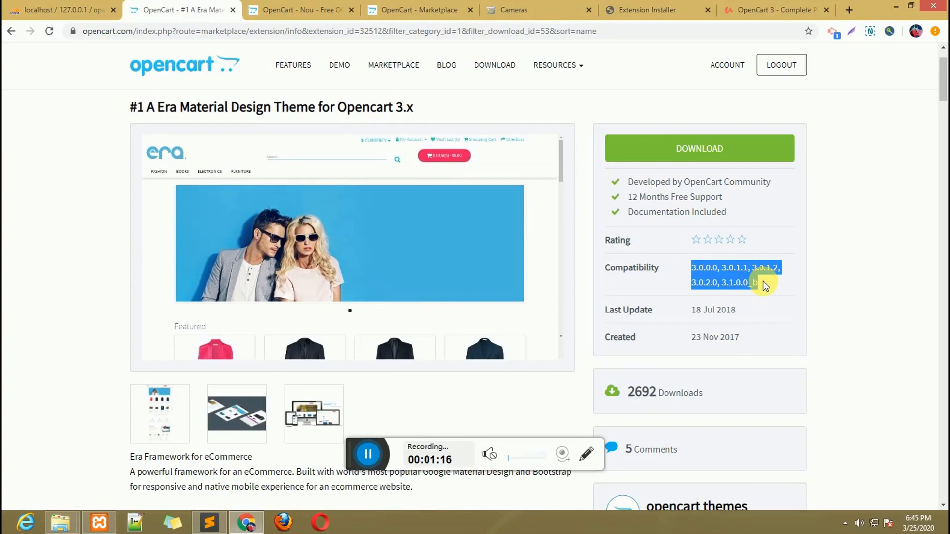
{"action": "scroll", "coordinate": [393, 257], "scroll_direction": "down", "scroll_amount": 3}
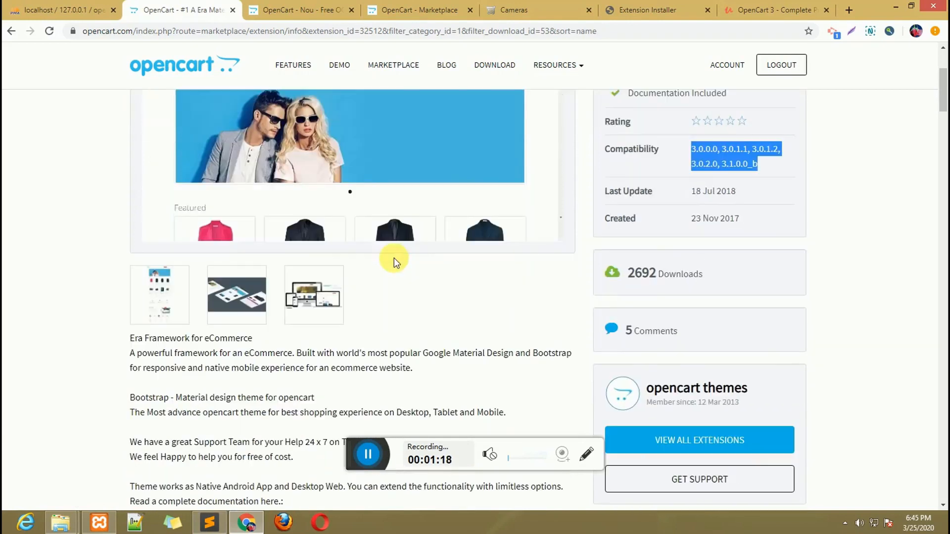
{"action": "scroll", "coordinate": [375, 256], "scroll_direction": "up", "scroll_amount": 4}
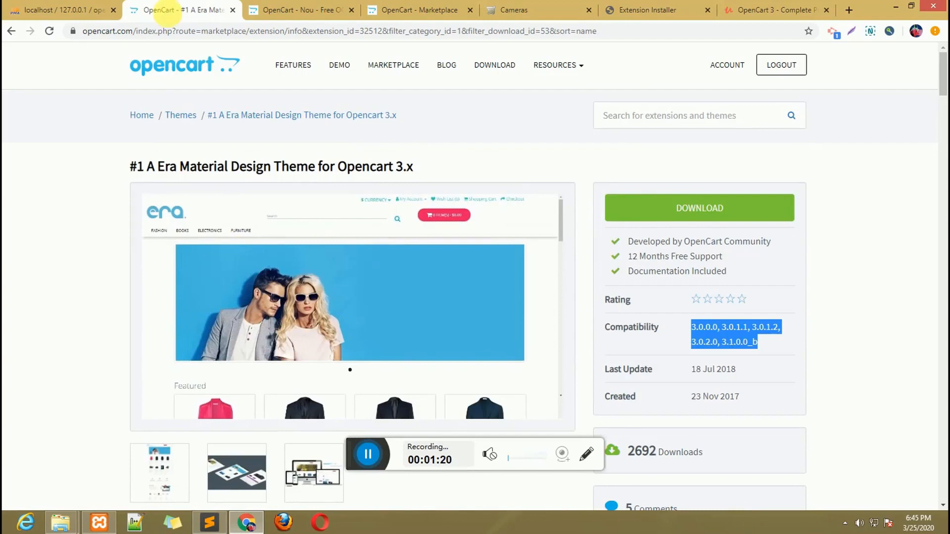
Go back to the local storefront and open its home page
{"action": "left_click", "coordinate": [294, 9]}
{"action": "left_click", "coordinate": [514, 9]}
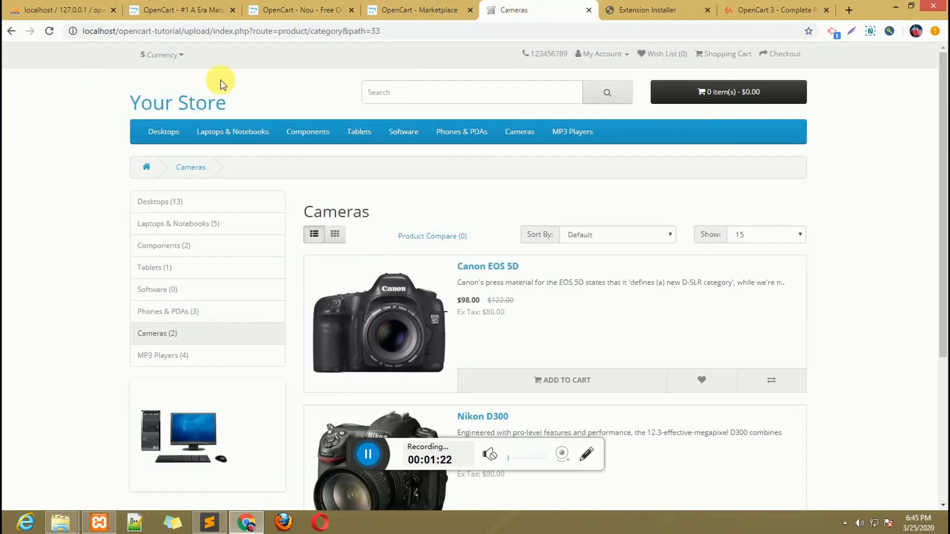
{"action": "left_click", "coordinate": [166, 116]}
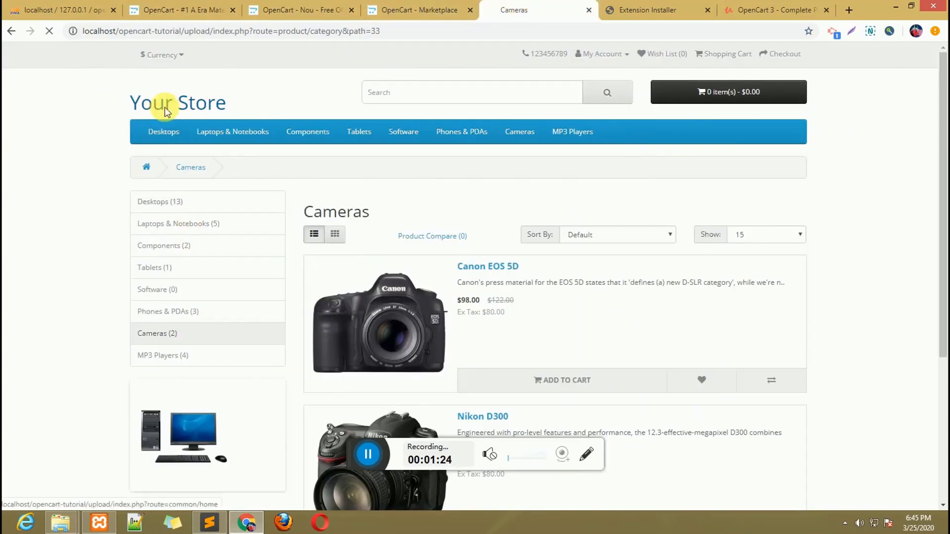
Return to the Era theme's details, open its download page and check the compatible versions listed there
{"action": "left_click", "coordinate": [169, 7]}
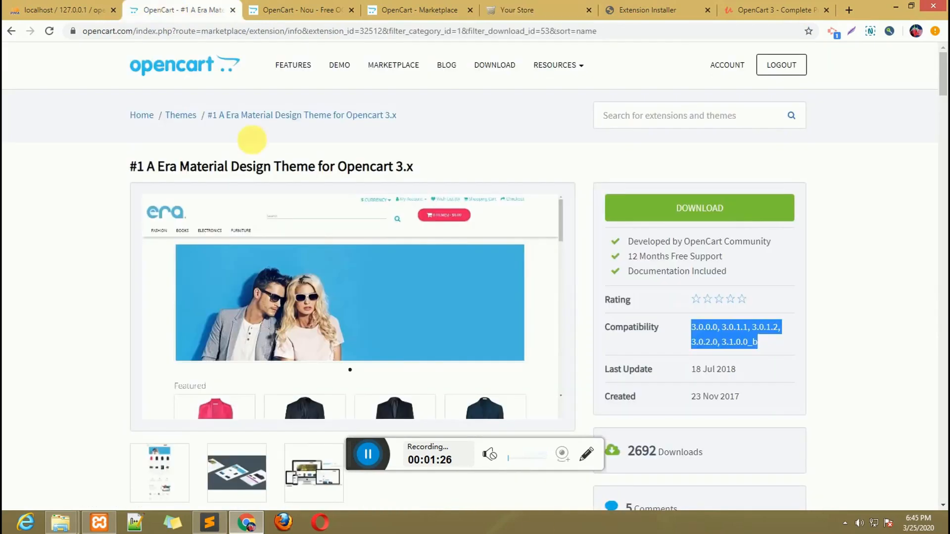
{"action": "scroll", "coordinate": [495, 322], "scroll_direction": "down", "scroll_amount": 5}
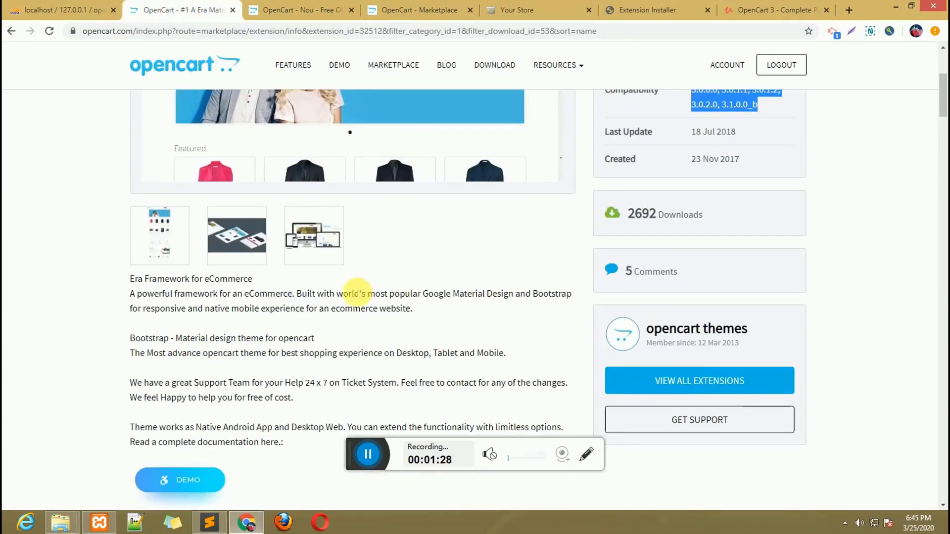
{"action": "scroll", "coordinate": [184, 297], "scroll_direction": "up", "scroll_amount": 5}
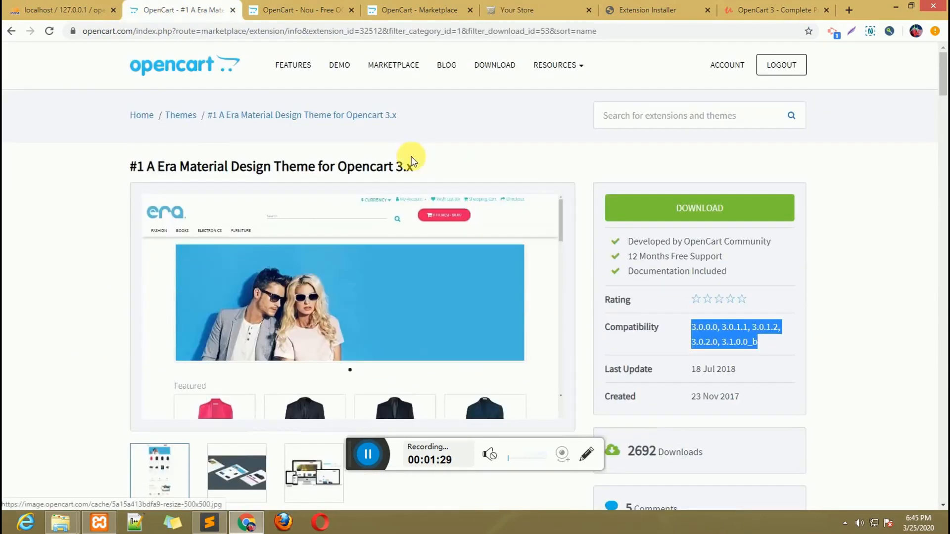
{"action": "left_click", "coordinate": [677, 204]}
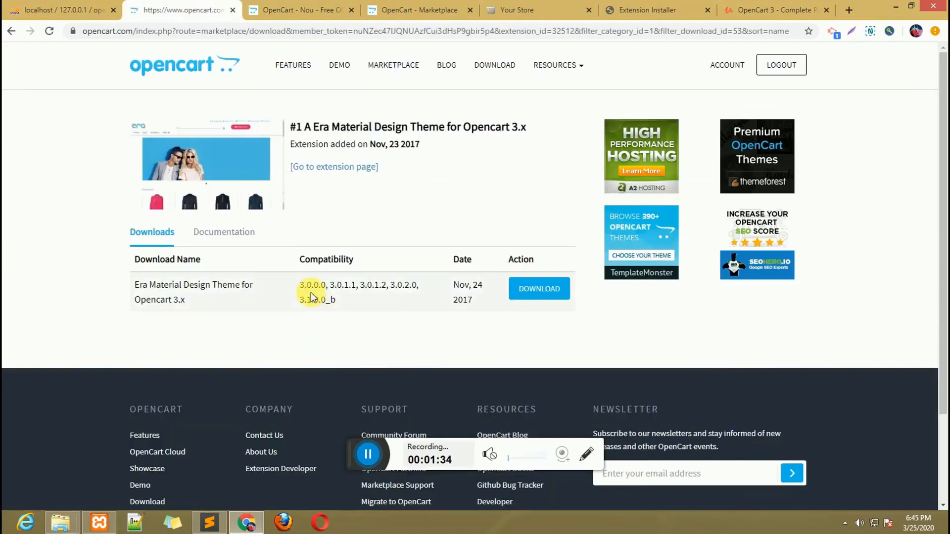
{"action": "left_click_drag", "start_coordinate": [304, 286], "coordinate": [358, 306]}
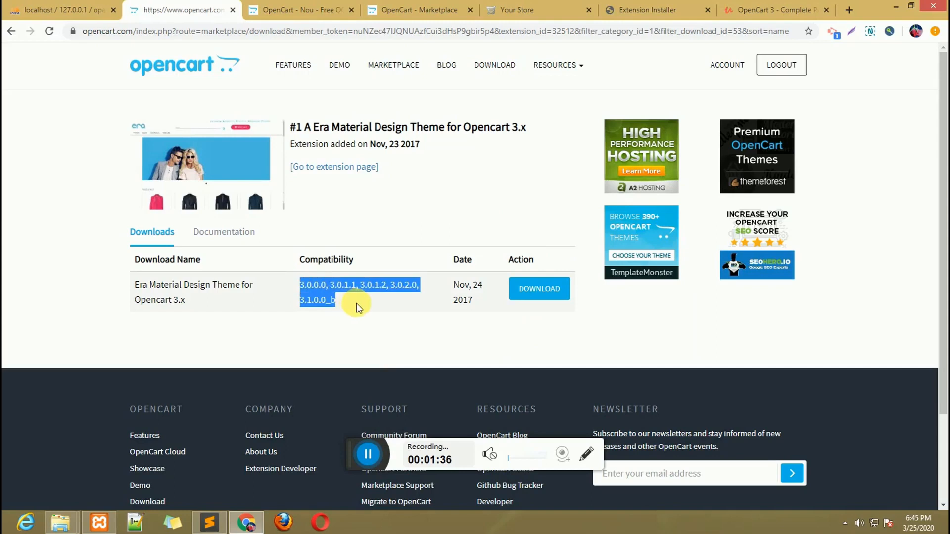
Download the Era theme and save the archive as Era-V1-0-for-OC3X-unzip-first on the Desktop
{"action": "left_click", "coordinate": [548, 288]}
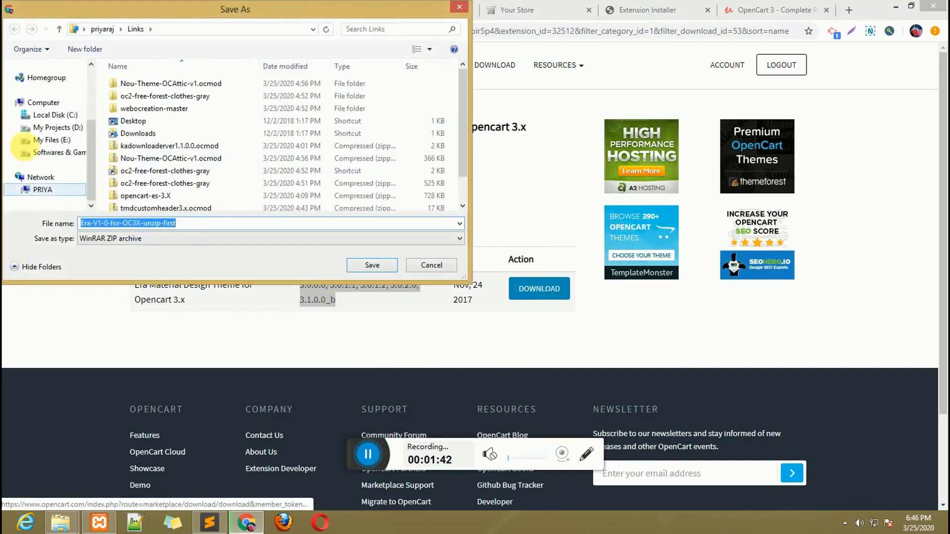
{"action": "scroll", "coordinate": [77, 86], "scroll_direction": "up", "scroll_amount": 3}
{"action": "left_click", "coordinate": [41, 71]}
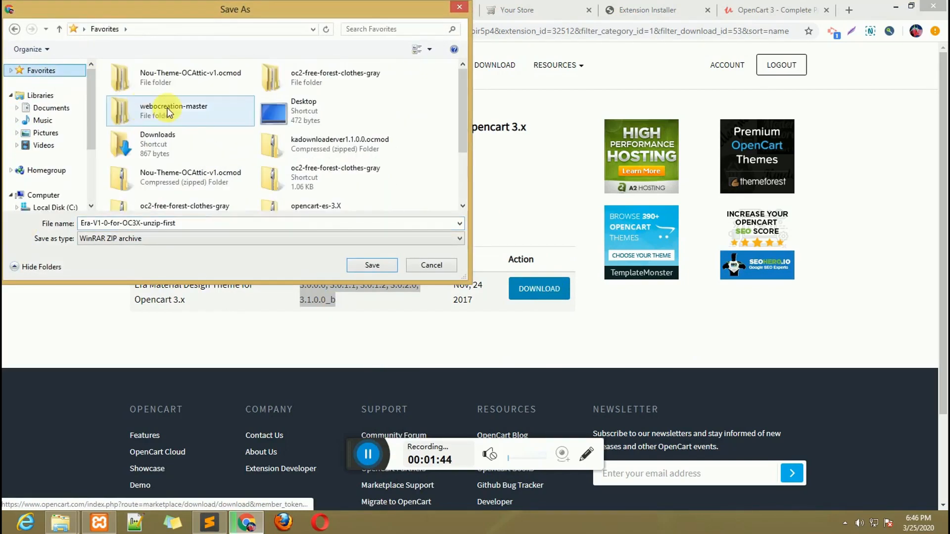
{"action": "left_click", "coordinate": [317, 112]}
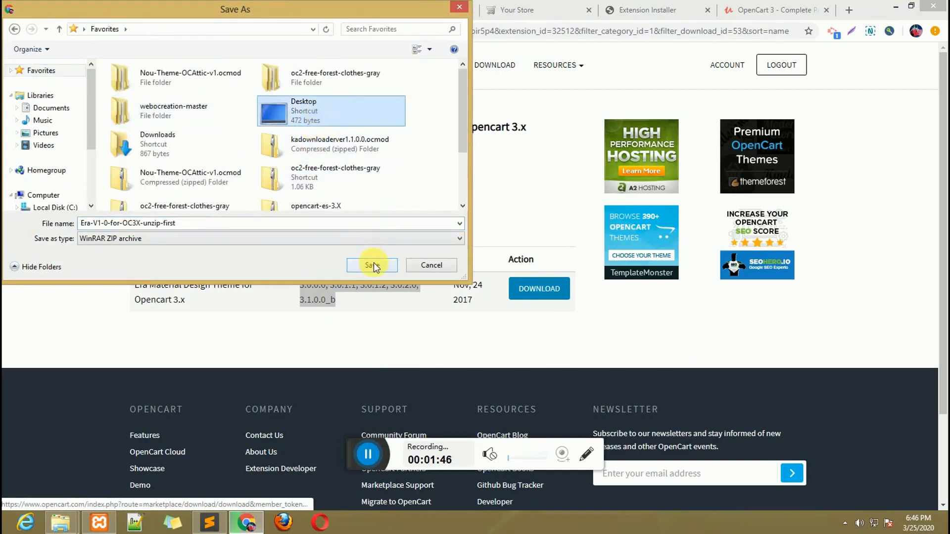
{"action": "left_click", "coordinate": [373, 265]}
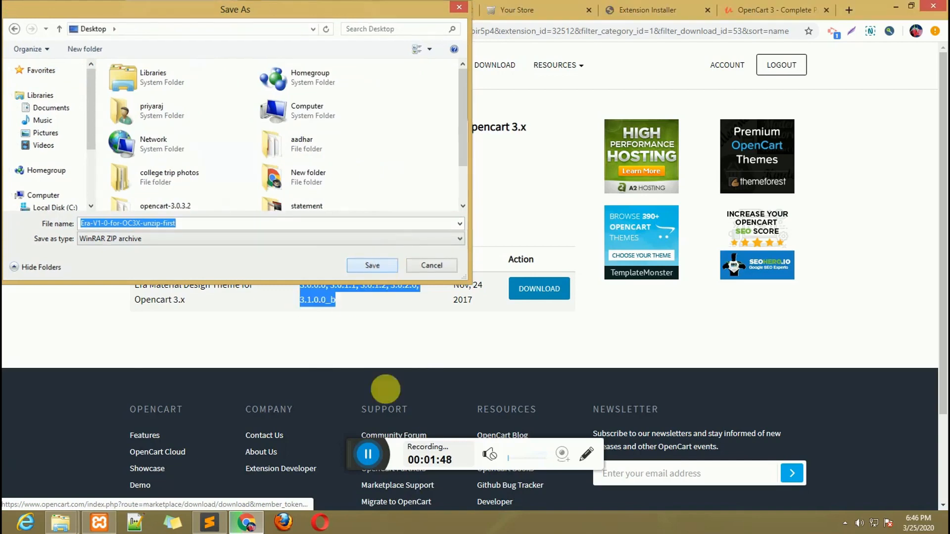
{"action": "left_click", "coordinate": [384, 265]}
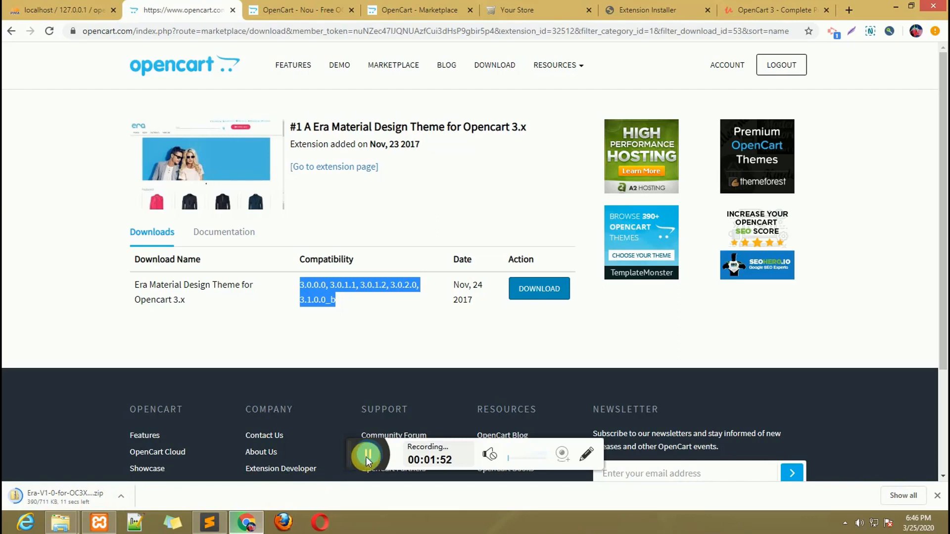
Switch to File Explorer and, in the Era-V1-0-for-OC3X-unzip-first folder, browse the Era-V1-0-for-OC3X.ocmod archive down to upload/catalog/view
{"action": "key", "text": "alt+Tab"}
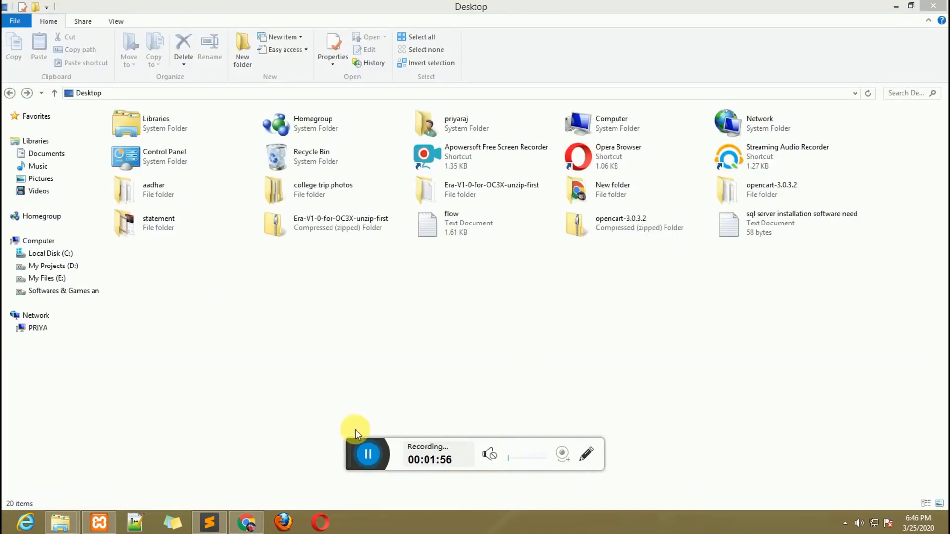
{"action": "left_click", "coordinate": [328, 221]}
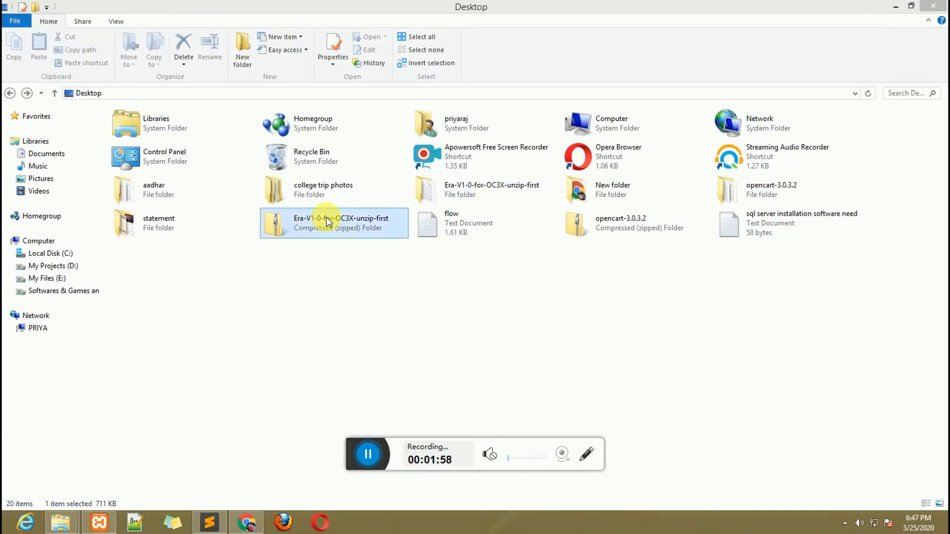
{"action": "double_click", "coordinate": [453, 191]}
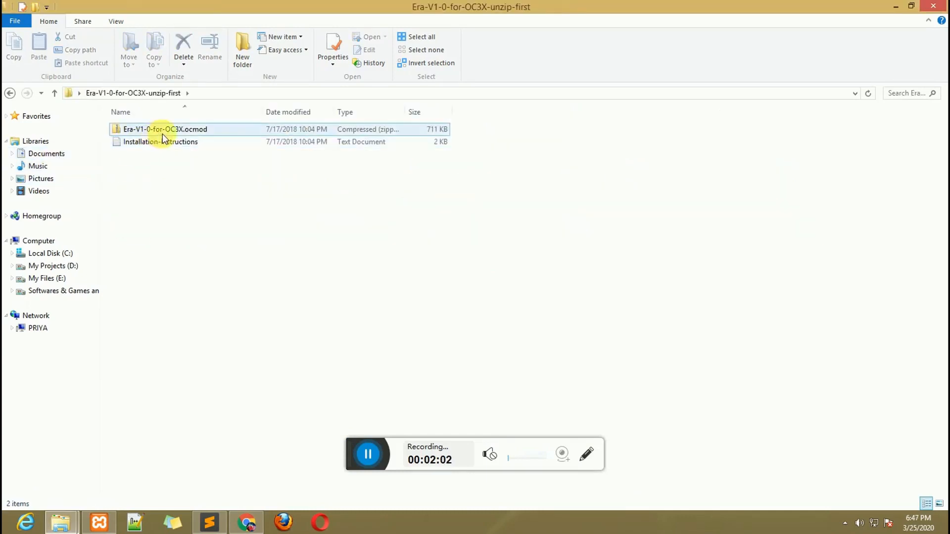
{"action": "double_click", "coordinate": [162, 132]}
{"action": "double_click", "coordinate": [147, 130]}
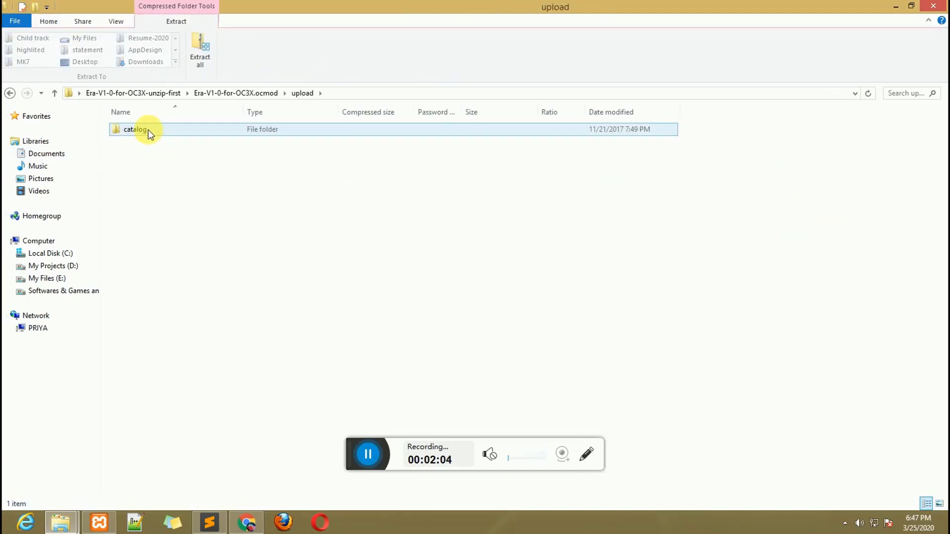
{"action": "double_click", "coordinate": [148, 129]}
{"action": "double_click", "coordinate": [146, 130]}
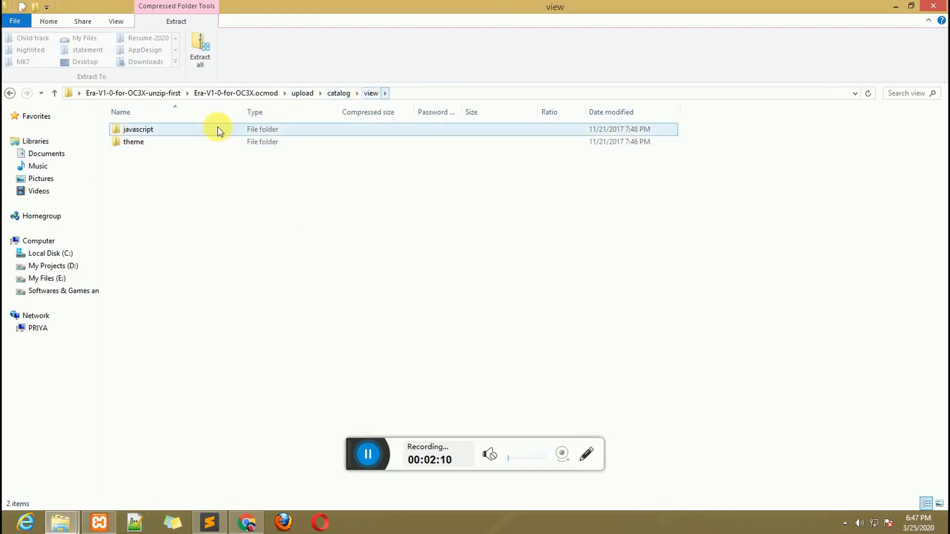
Look inside the archive's theme/era folder, then copy the era folder from the theme folder
{"action": "double_click", "coordinate": [157, 141]}
{"action": "double_click", "coordinate": [150, 130]}
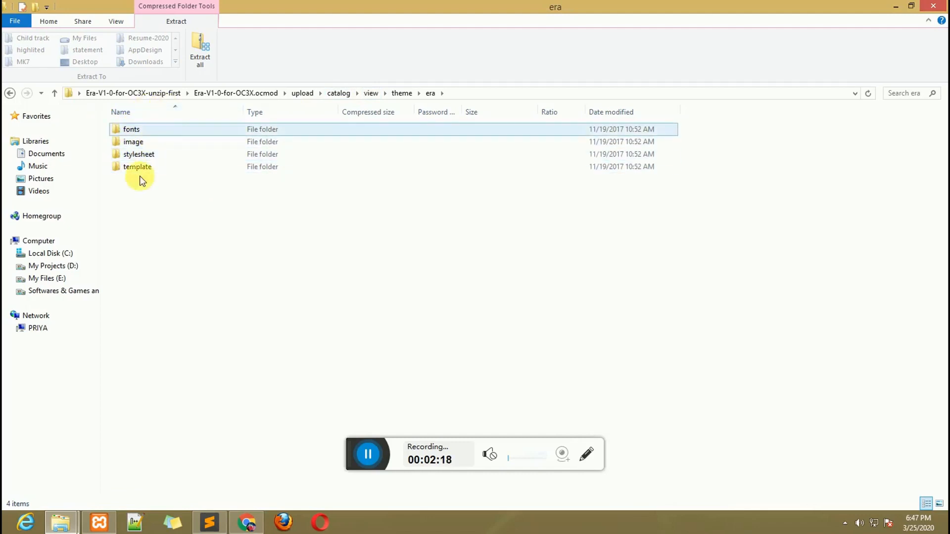
{"action": "left_click", "coordinate": [9, 93]}
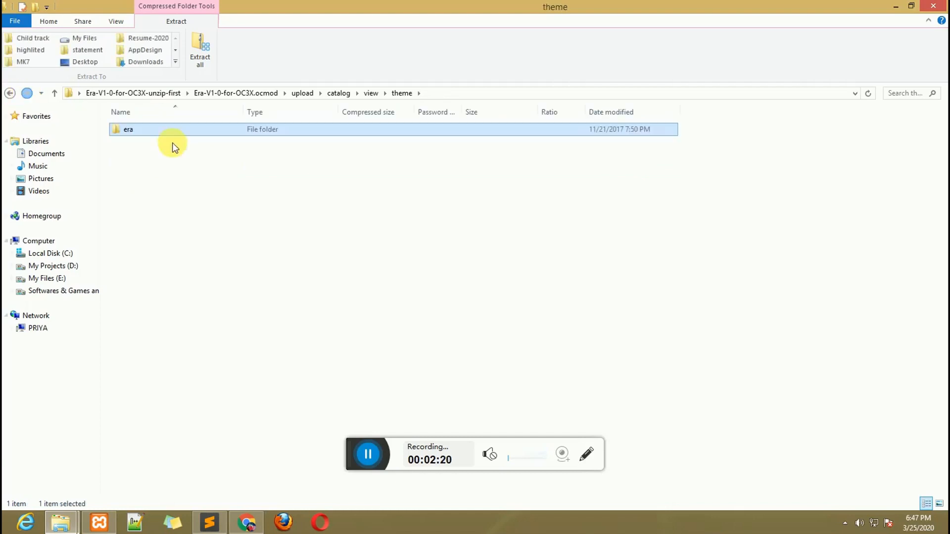
{"action": "right_click", "coordinate": [178, 132]}
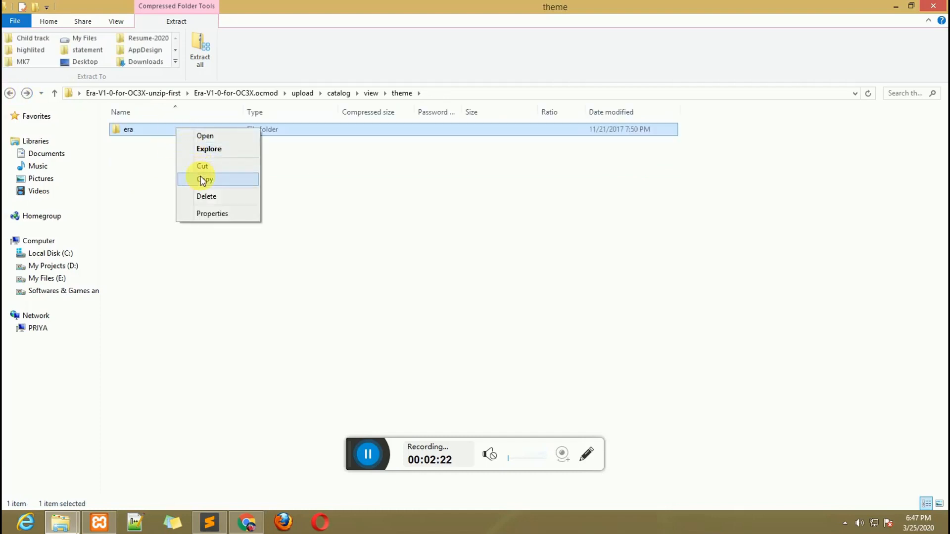
Open the local store's files at My Projects (D:)/xampp/htdocs/opencart-tutorial/upload
{"action": "left_click", "coordinate": [52, 265]}
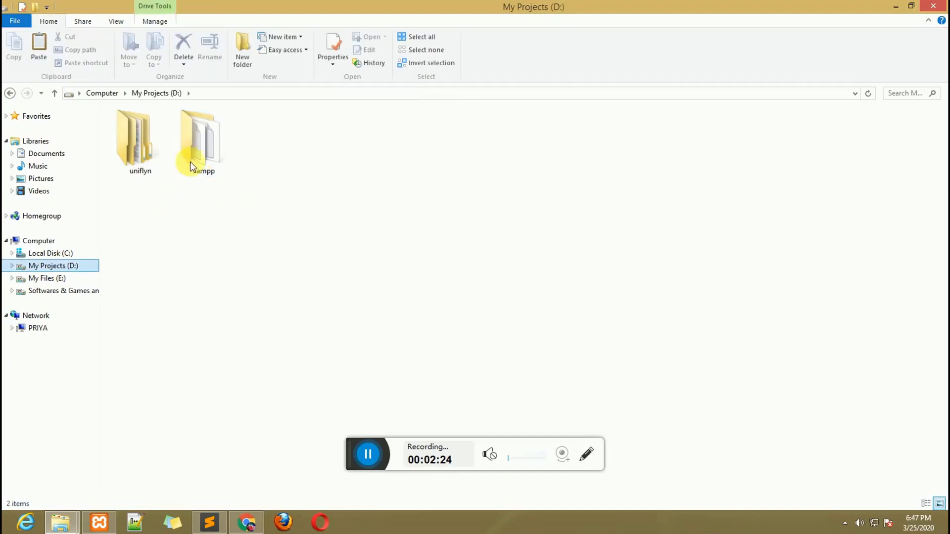
{"action": "double_click", "coordinate": [196, 154]}
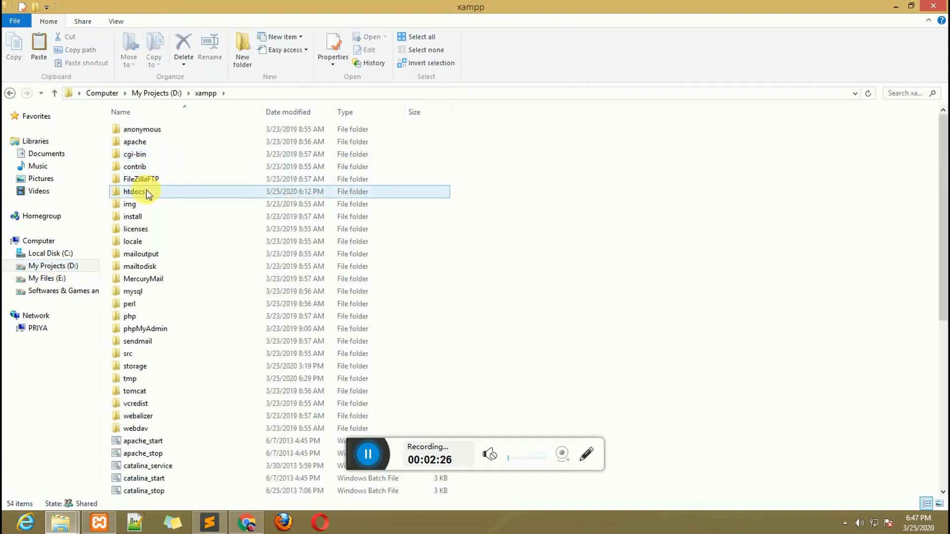
{"action": "double_click", "coordinate": [155, 192]}
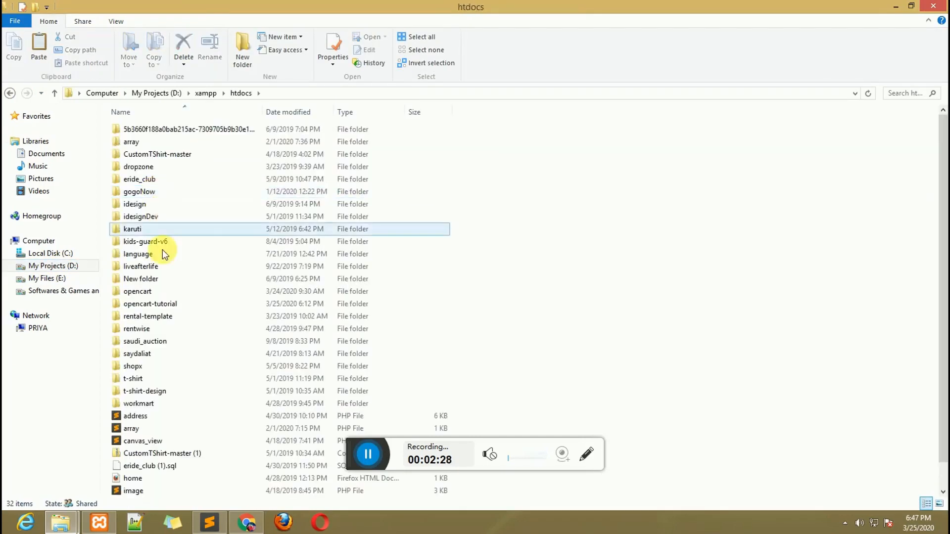
{"action": "left_click", "coordinate": [161, 307]}
{"action": "double_click", "coordinate": [161, 309]}
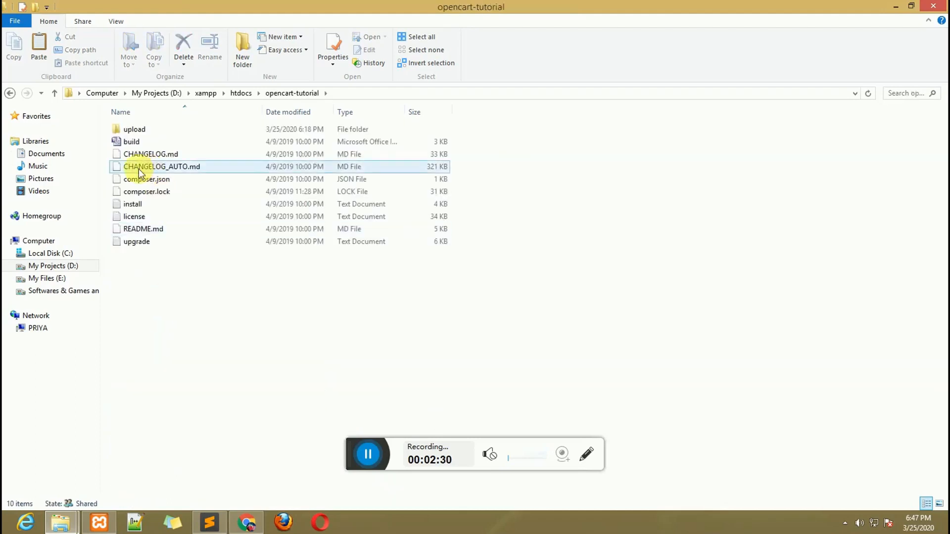
{"action": "double_click", "coordinate": [141, 132]}
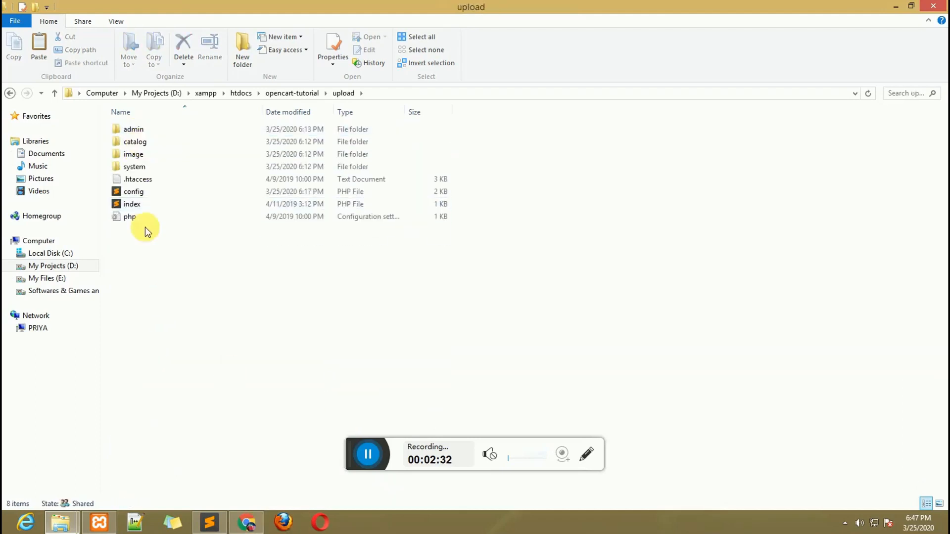
Paste the era folder into the store's catalog/view/theme folder
{"action": "double_click", "coordinate": [163, 142]}
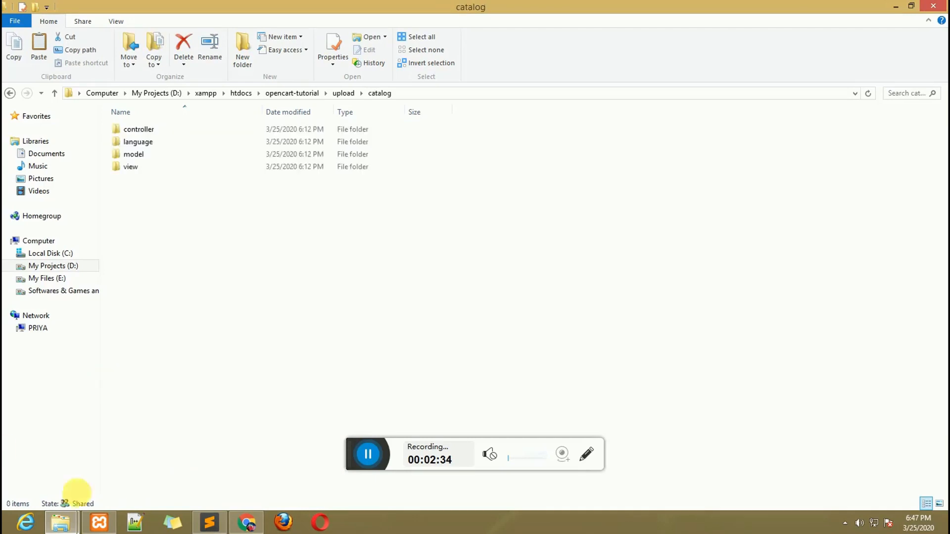
{"action": "left_click", "coordinate": [10, 93]}
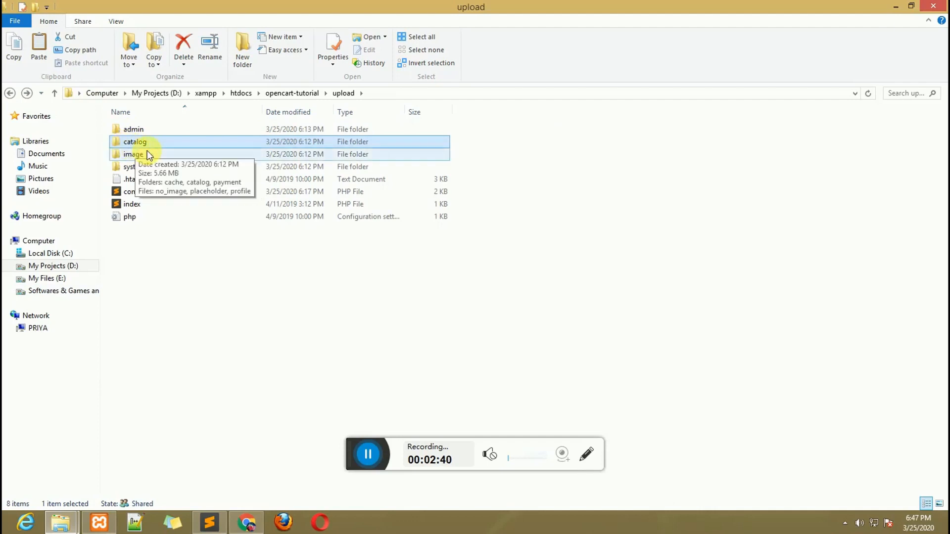
{"action": "double_click", "coordinate": [159, 141]}
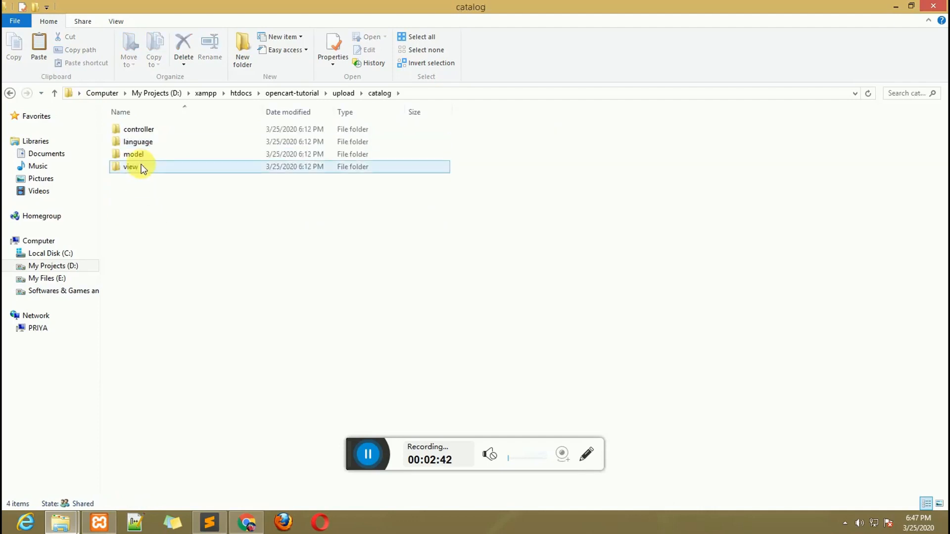
{"action": "double_click", "coordinate": [138, 167]}
{"action": "double_click", "coordinate": [145, 141]}
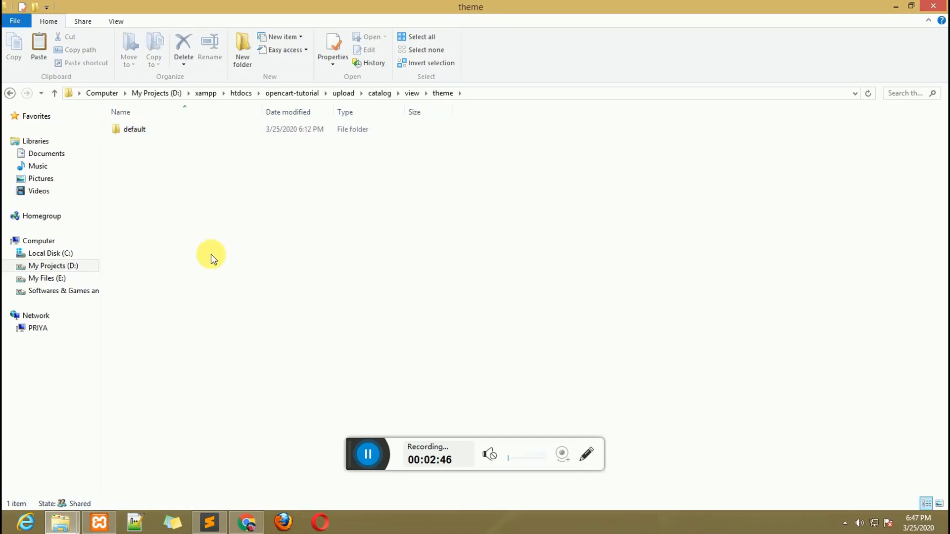
{"action": "right_click", "coordinate": [180, 176]}
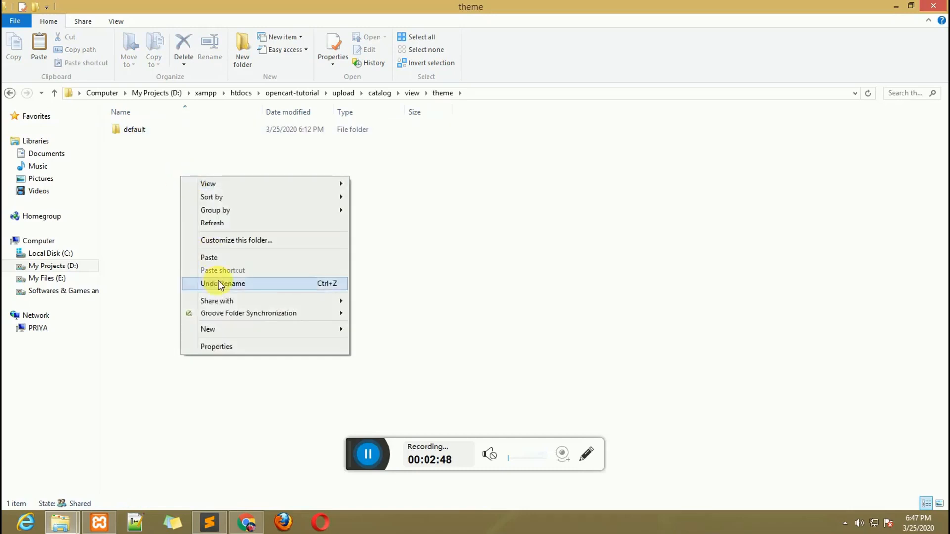
{"action": "left_click", "coordinate": [236, 257]}
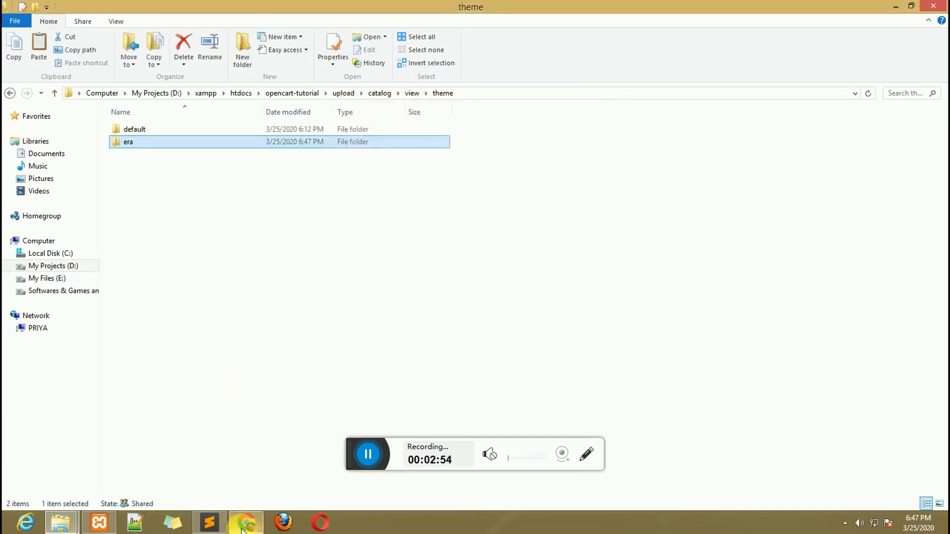
Switch to Chrome and, in the store admin, show the Extensions list for the Themes type
{"action": "left_click", "coordinate": [245, 523]}
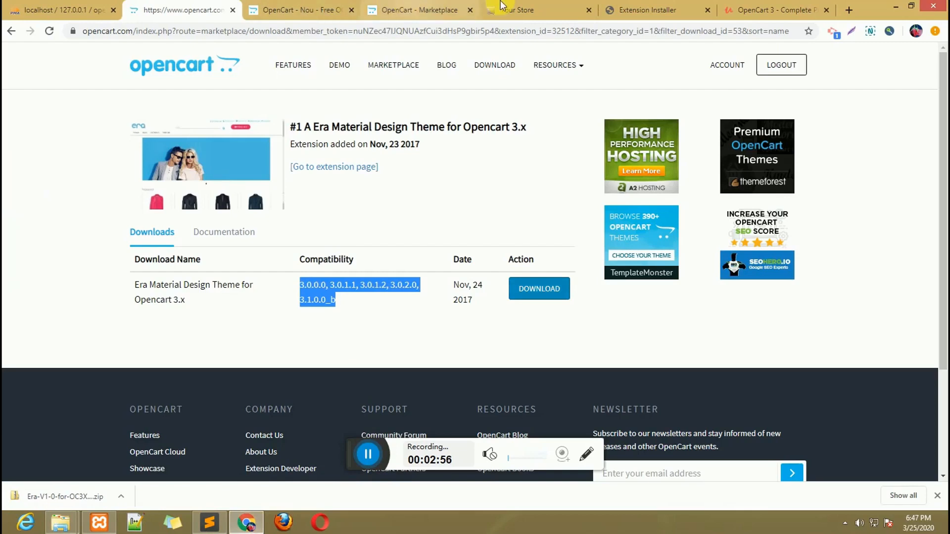
{"action": "left_click", "coordinate": [638, 10]}
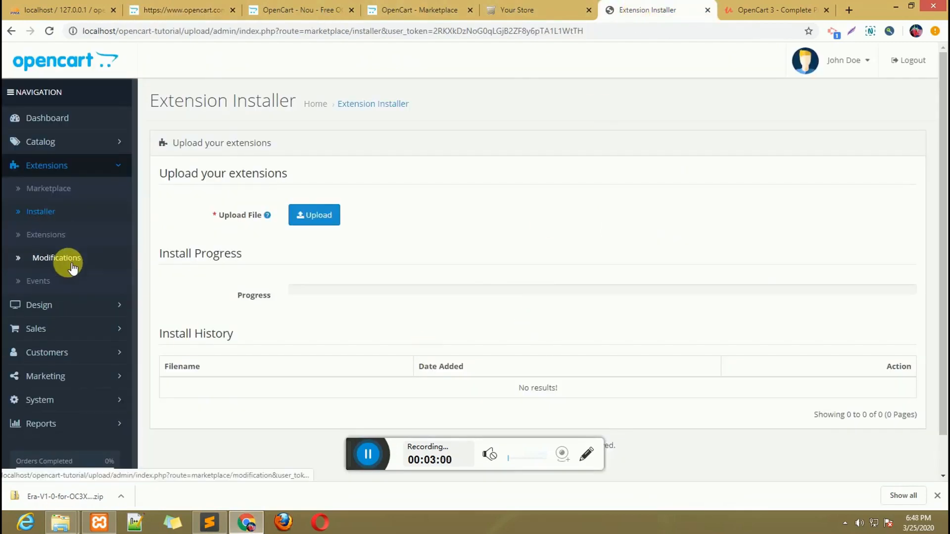
{"action": "left_click", "coordinate": [85, 236]}
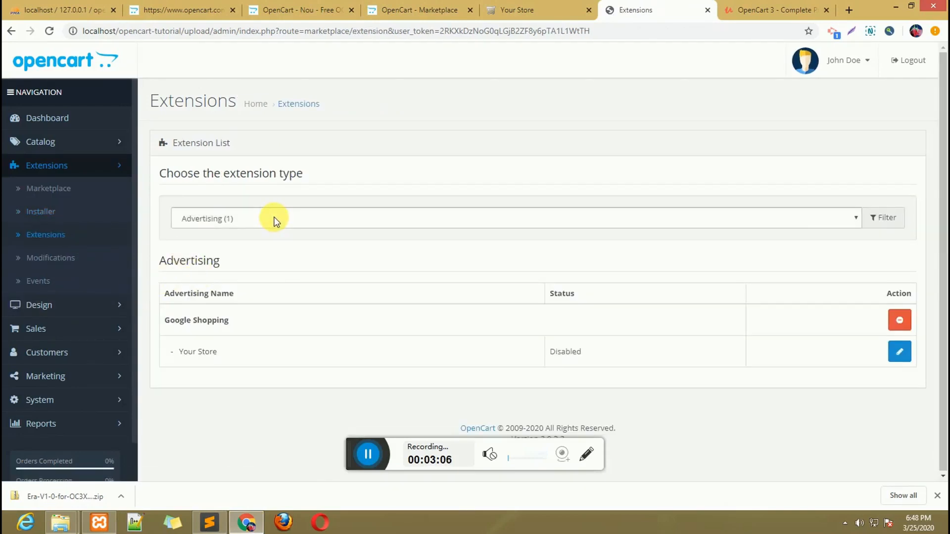
{"action": "left_click", "coordinate": [275, 220]}
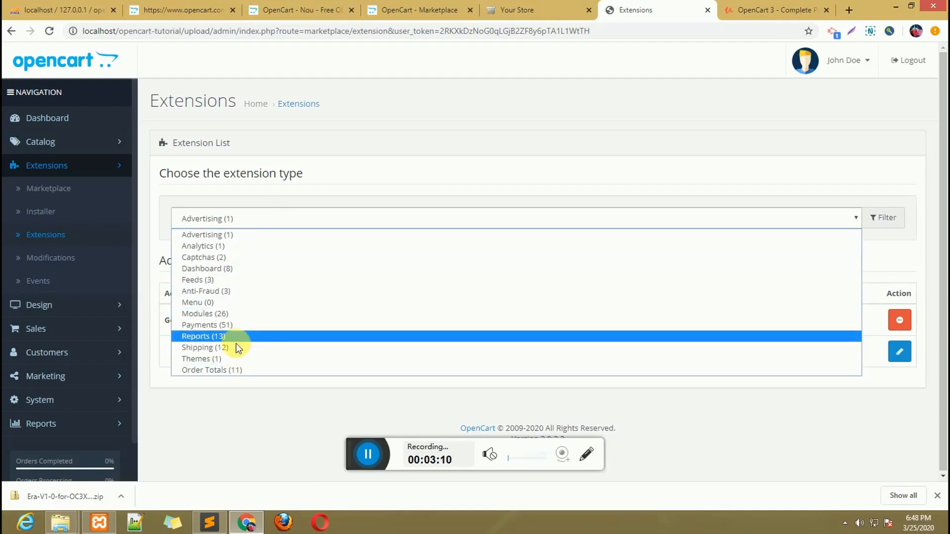
{"action": "left_click", "coordinate": [240, 358]}
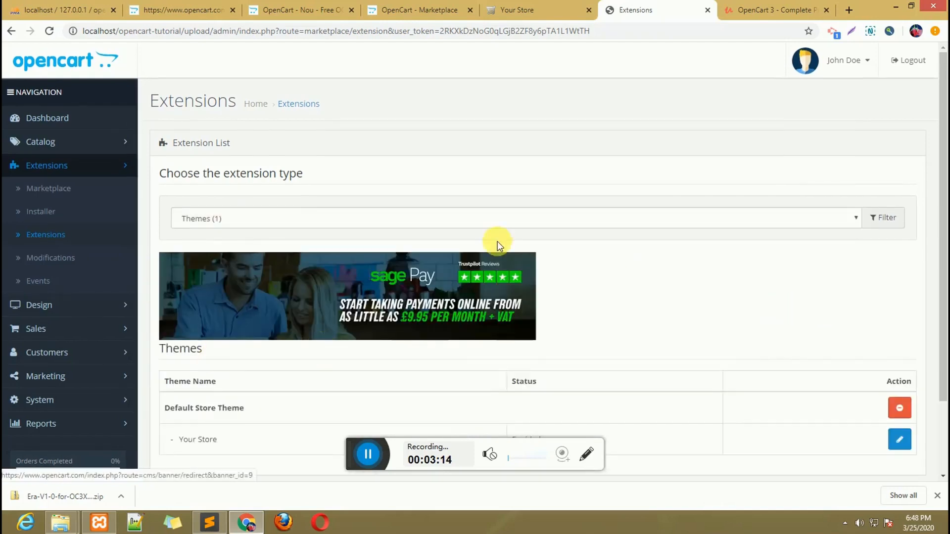
{"action": "scroll", "coordinate": [497, 241], "scroll_direction": "down", "scroll_amount": 3}
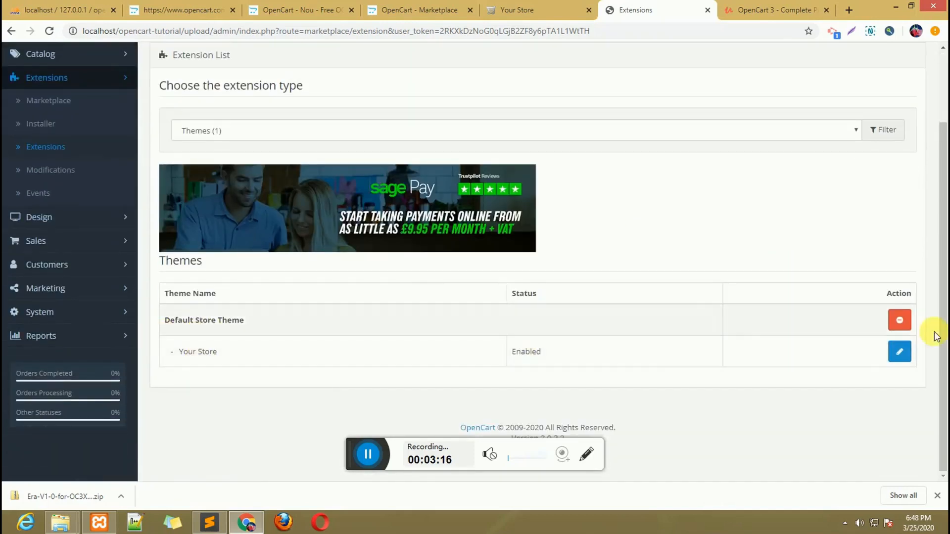
Open the Default Store Theme settings for Your Store and show the Theme Directory options
{"action": "left_click", "coordinate": [899, 351]}
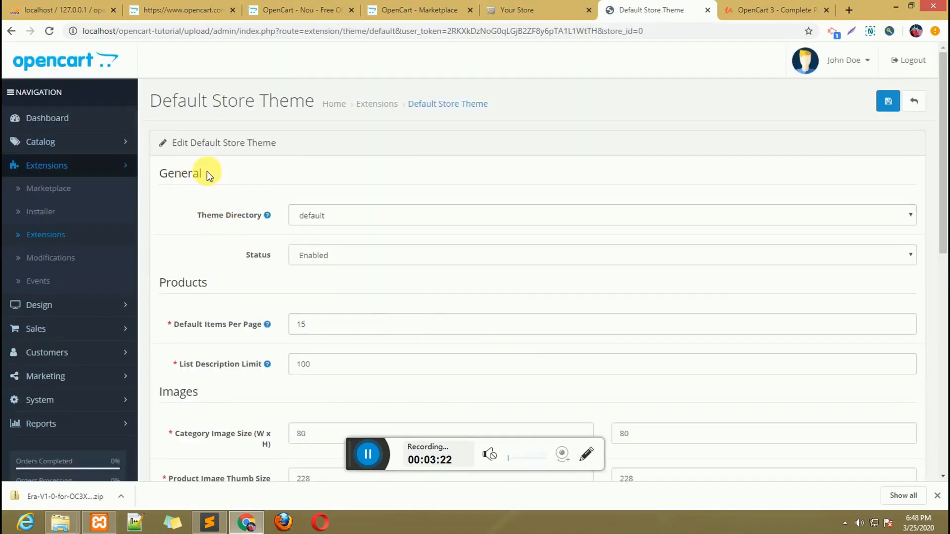
{"action": "left_click_drag", "start_coordinate": [207, 171], "coordinate": [144, 178]}
{"action": "left_click", "coordinate": [236, 200]}
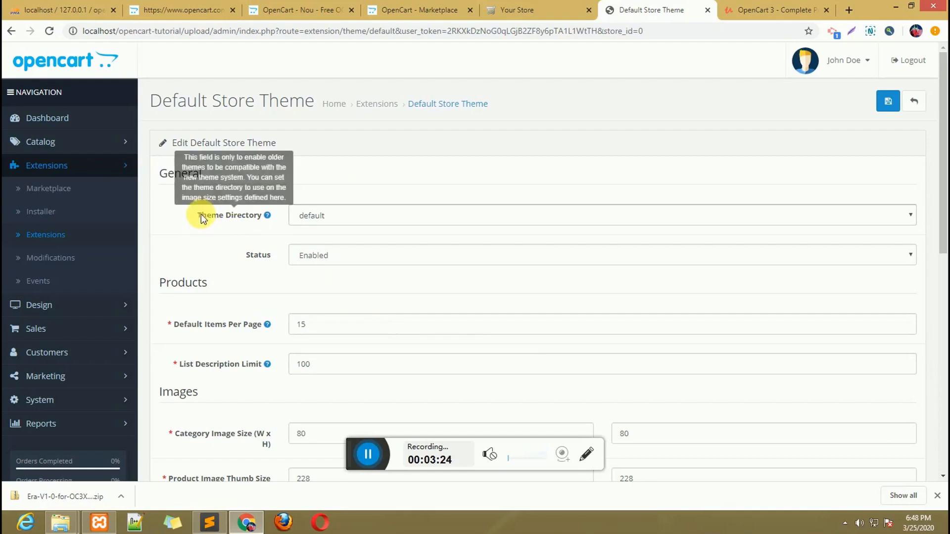
{"action": "left_click_drag", "start_coordinate": [198, 215], "coordinate": [256, 218]}
{"action": "left_click", "coordinate": [341, 220]}
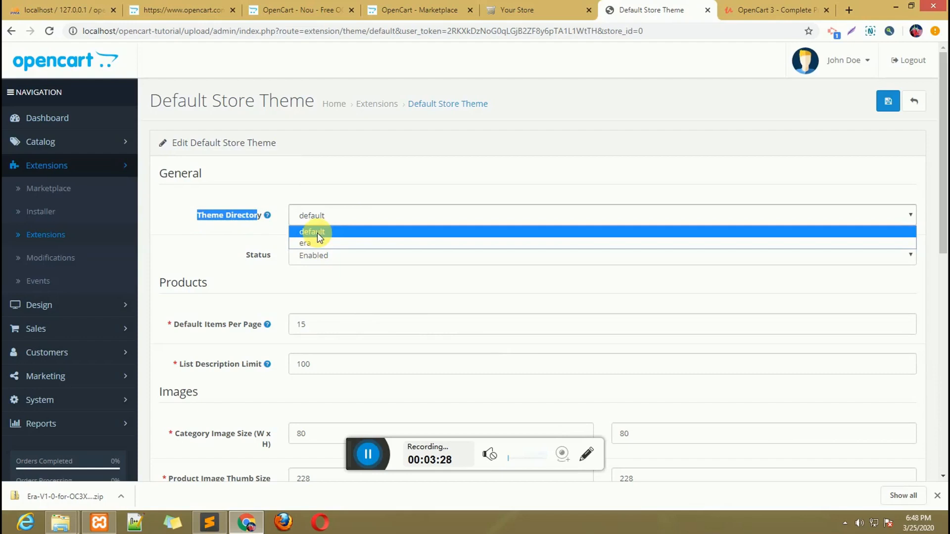
Check the era folder in File Explorer's theme folder, then return to Chrome and view the current storefront
{"action": "left_click", "coordinate": [61, 523]}
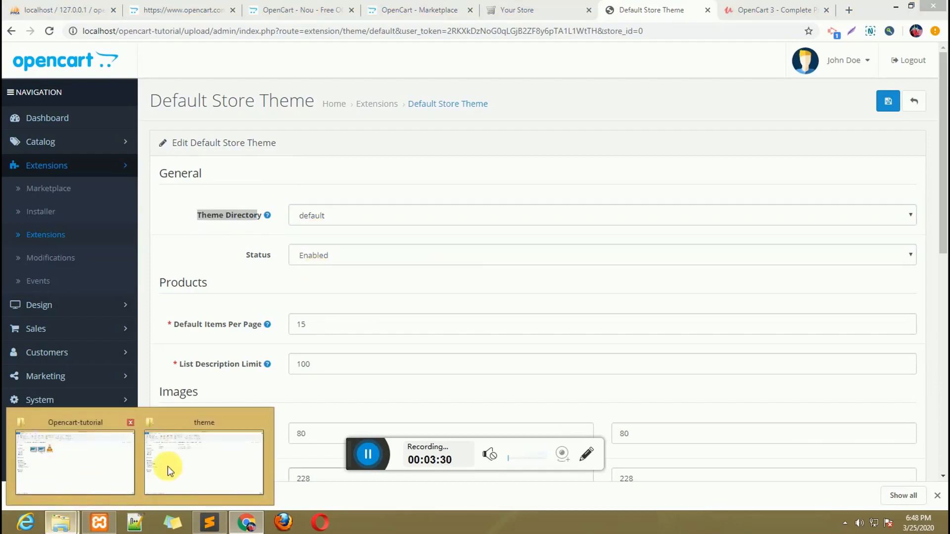
{"action": "left_click", "coordinate": [201, 451]}
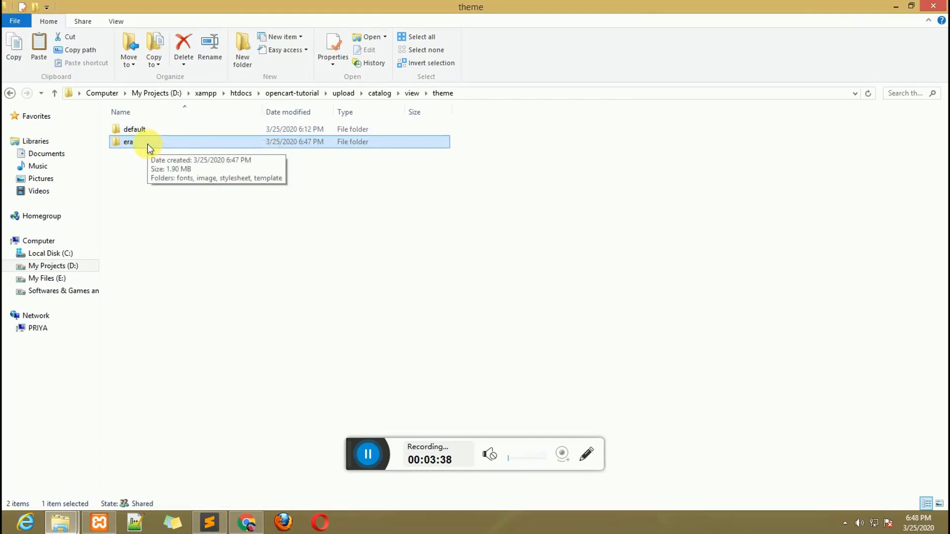
{"action": "left_click", "coordinate": [245, 519]}
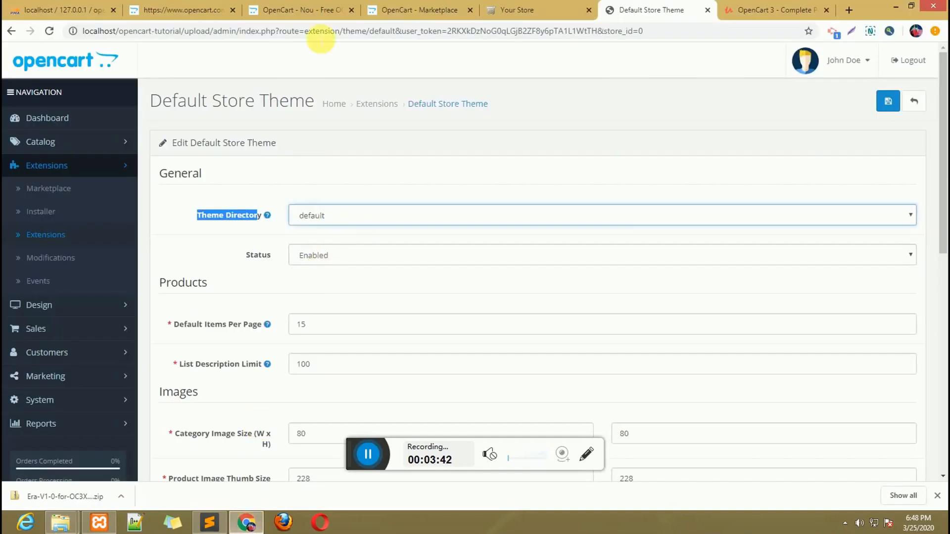
{"action": "left_click", "coordinate": [507, 9]}
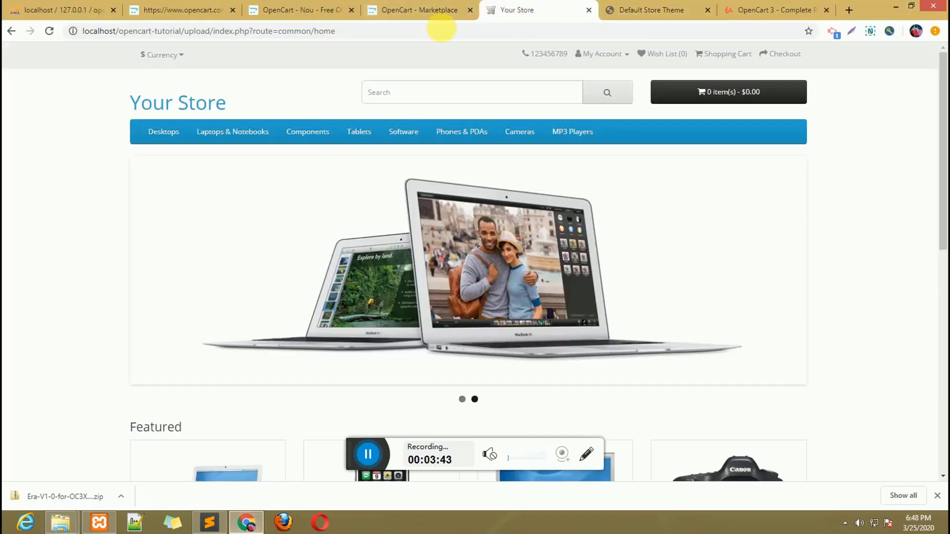
Set the Default Store Theme's Theme Directory to era and save the theme settings
{"action": "left_click", "coordinate": [652, 6]}
{"action": "left_click", "coordinate": [355, 219]}
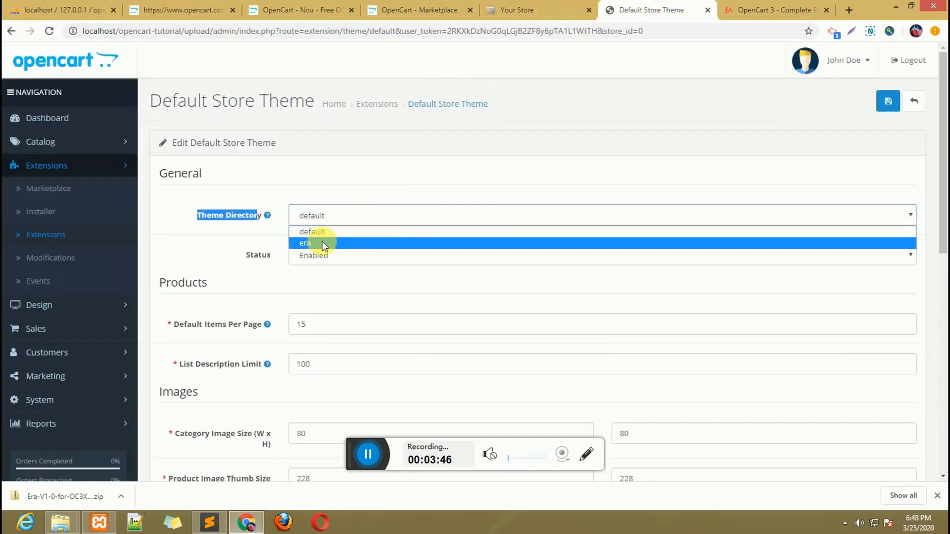
{"action": "left_click", "coordinate": [322, 243]}
{"action": "left_click", "coordinate": [888, 105]}
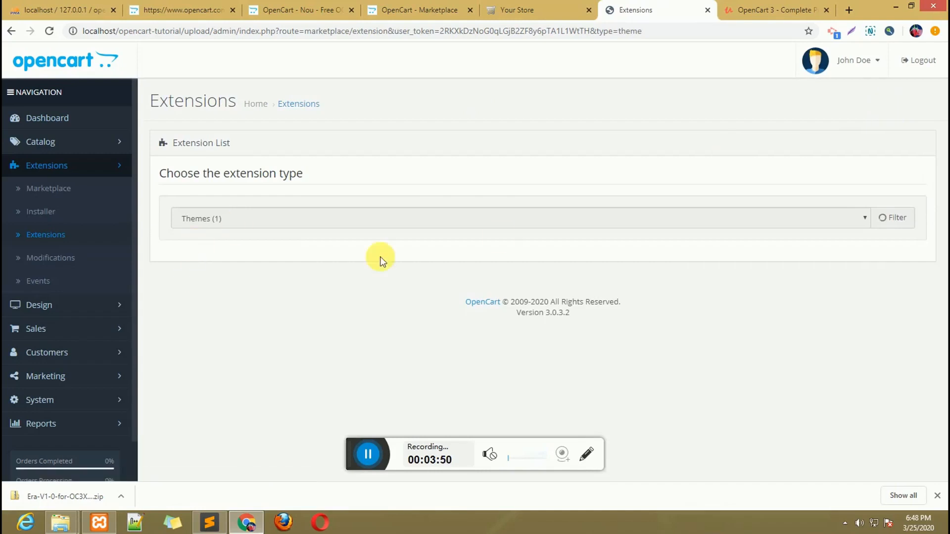
Check the saved Themes list, then reload the storefront home page and examine its new look down to the footer
{"action": "left_click", "coordinate": [518, 11]}
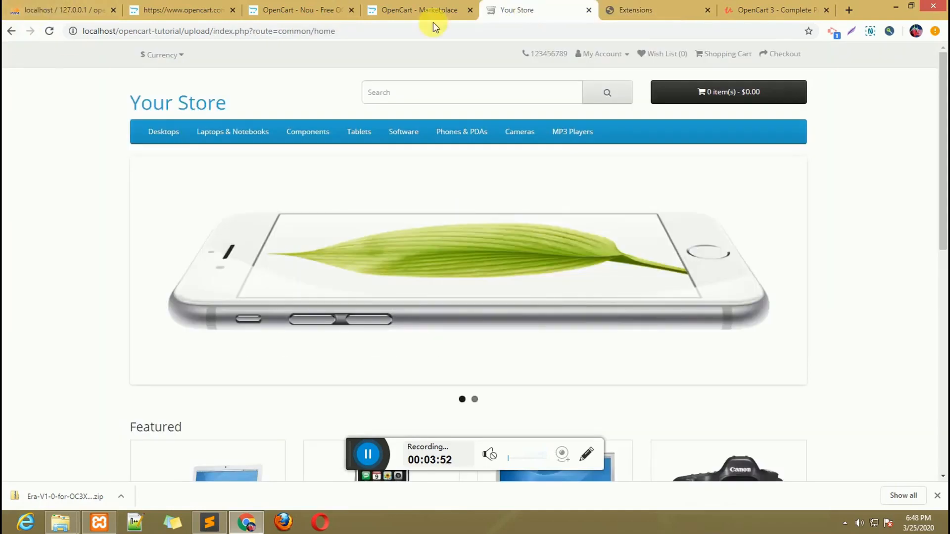
{"action": "left_click", "coordinate": [625, 5]}
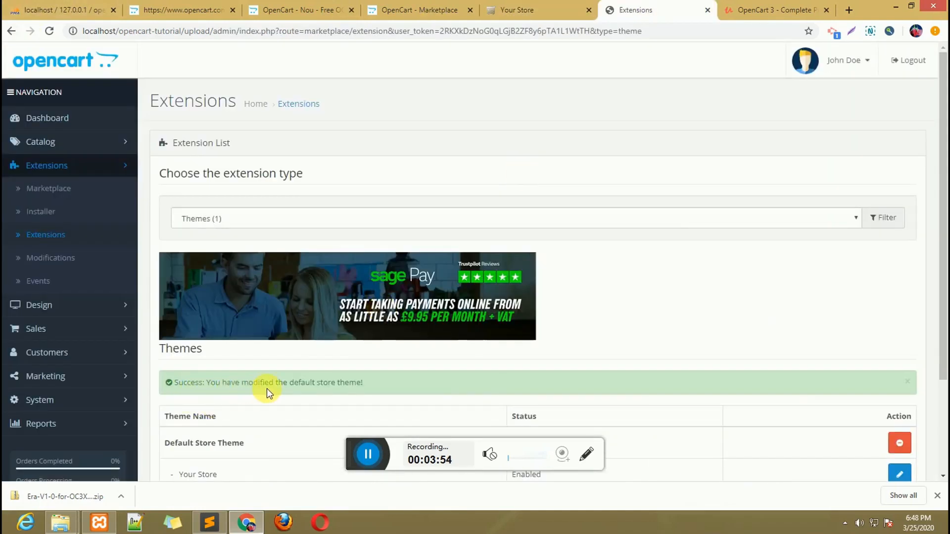
{"action": "scroll", "coordinate": [396, 378], "scroll_direction": "down", "scroll_amount": 3}
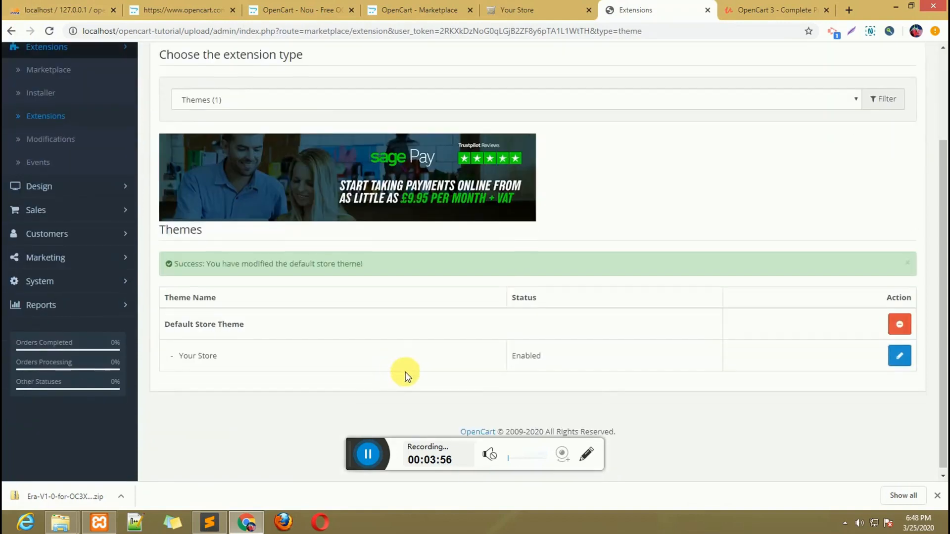
{"action": "left_click", "coordinate": [534, 10]}
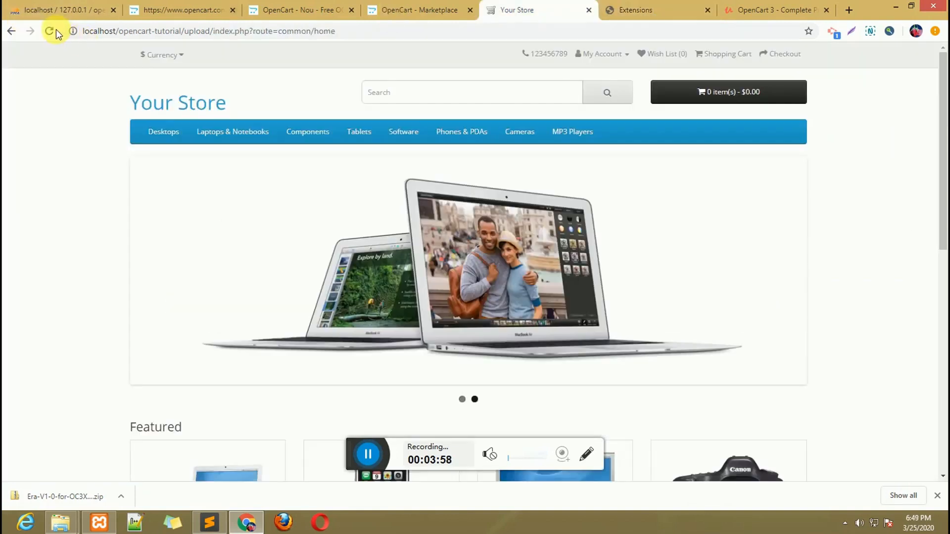
{"action": "left_click", "coordinate": [49, 31]}
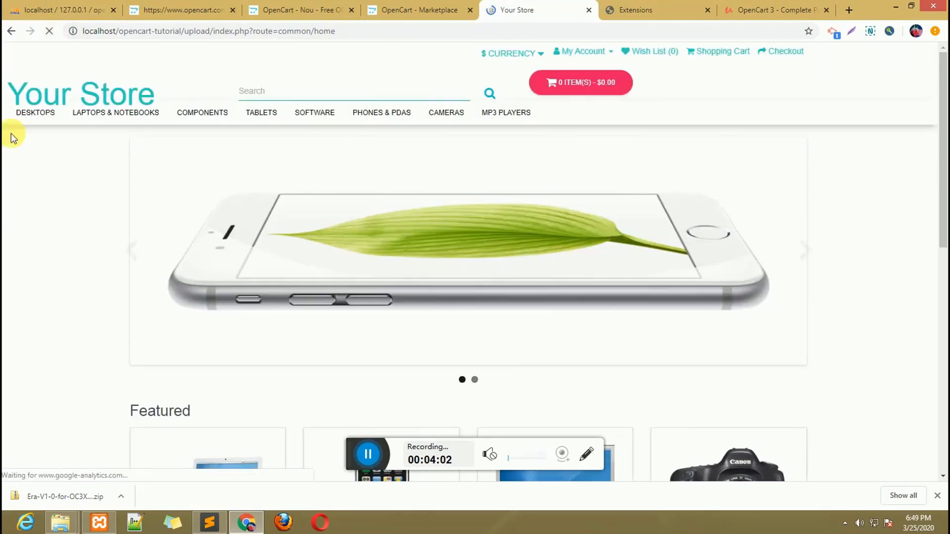
{"action": "scroll", "coordinate": [480, 325], "scroll_direction": "down", "scroll_amount": 10}
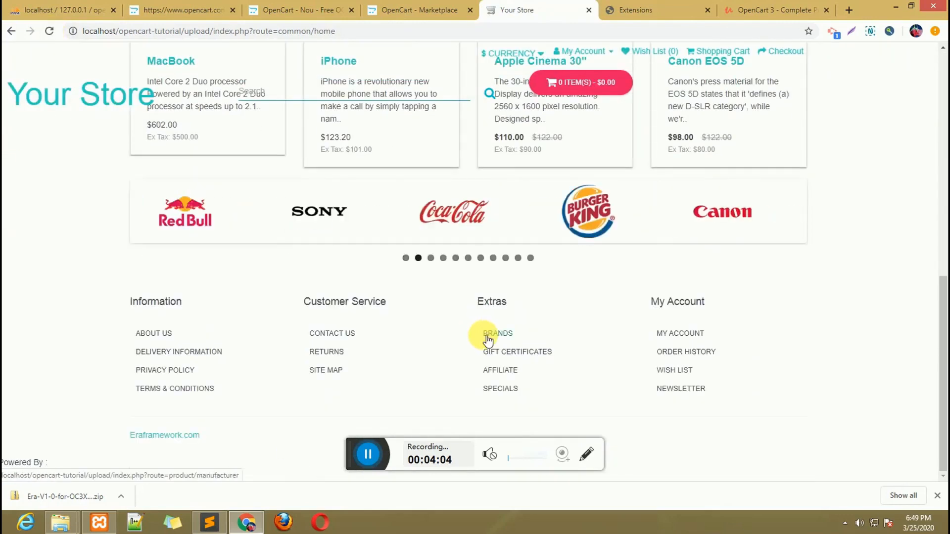
Set the Default Store Theme's Theme Directory for Your Store back to default and save the theme settings
{"action": "scroll", "coordinate": [485, 338], "scroll_direction": "up", "scroll_amount": 10}
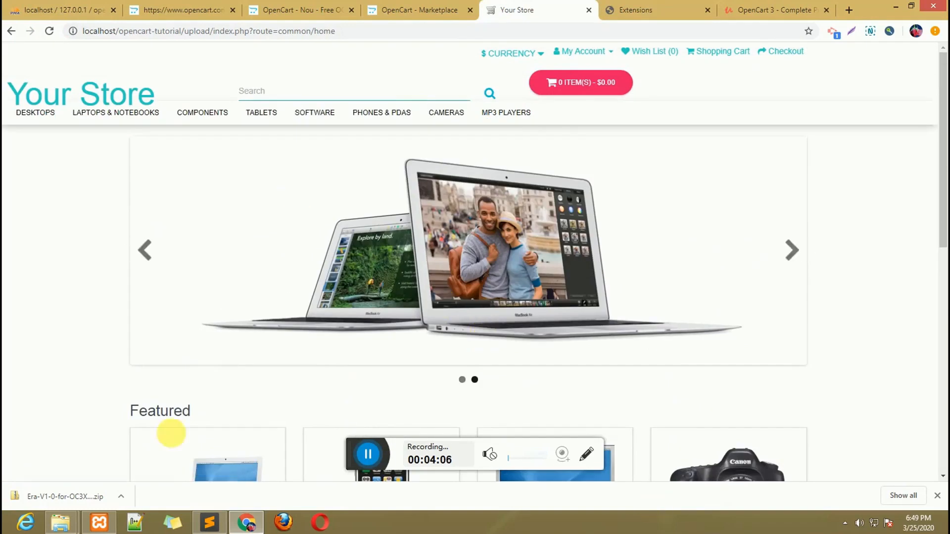
{"action": "left_click", "coordinate": [638, 6]}
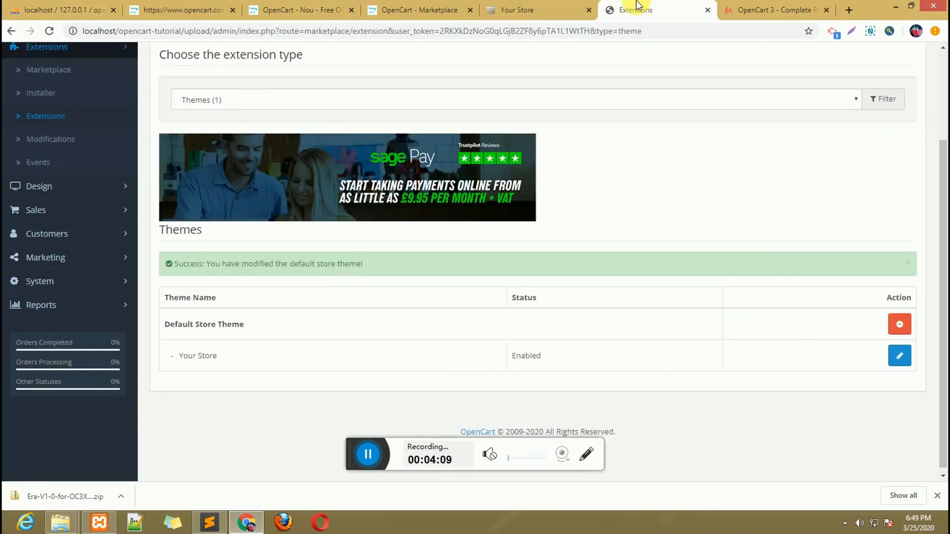
{"action": "left_click", "coordinate": [899, 356]}
{"action": "left_click", "coordinate": [346, 216]}
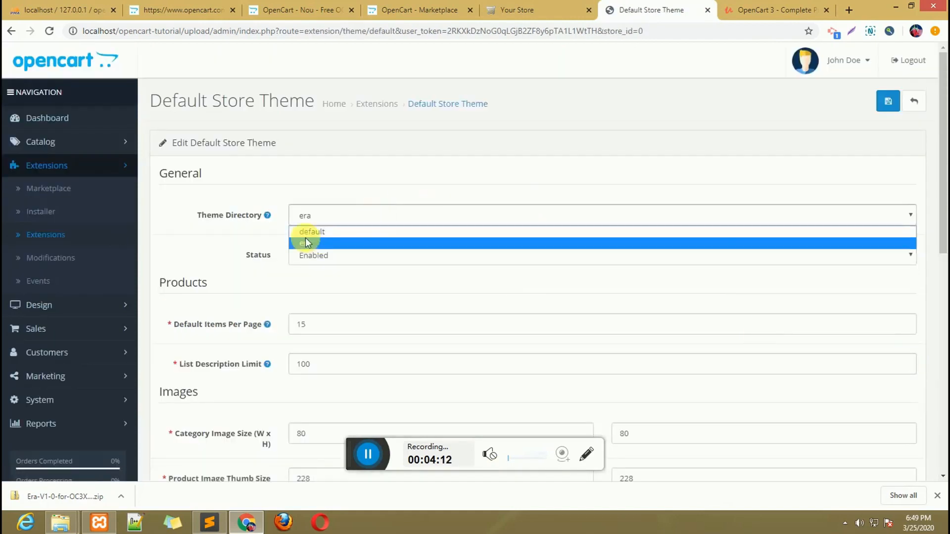
{"action": "left_click", "coordinate": [316, 232]}
{"action": "scroll", "coordinate": [589, 382], "scroll_direction": "down", "scroll_amount": 9}
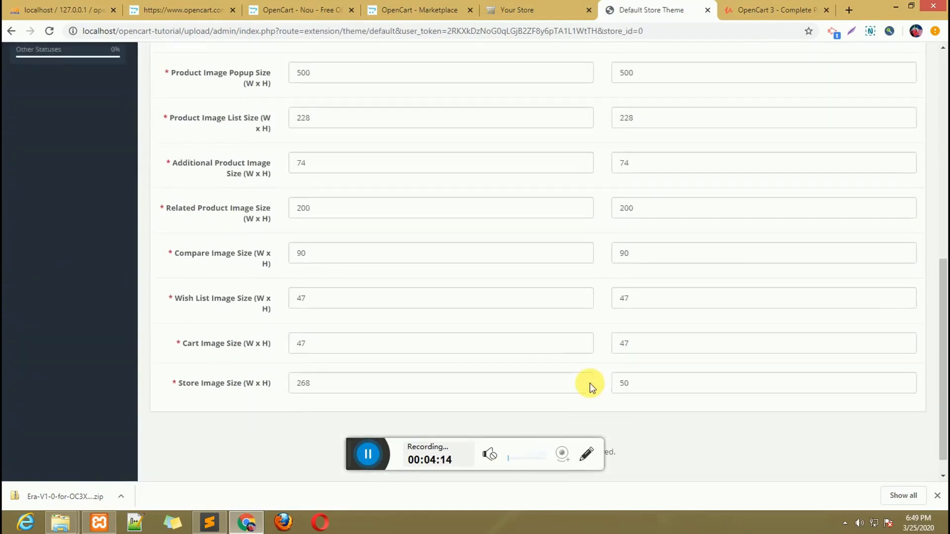
{"action": "scroll", "coordinate": [590, 383], "scroll_direction": "up", "scroll_amount": 10}
{"action": "left_click", "coordinate": [887, 95]}
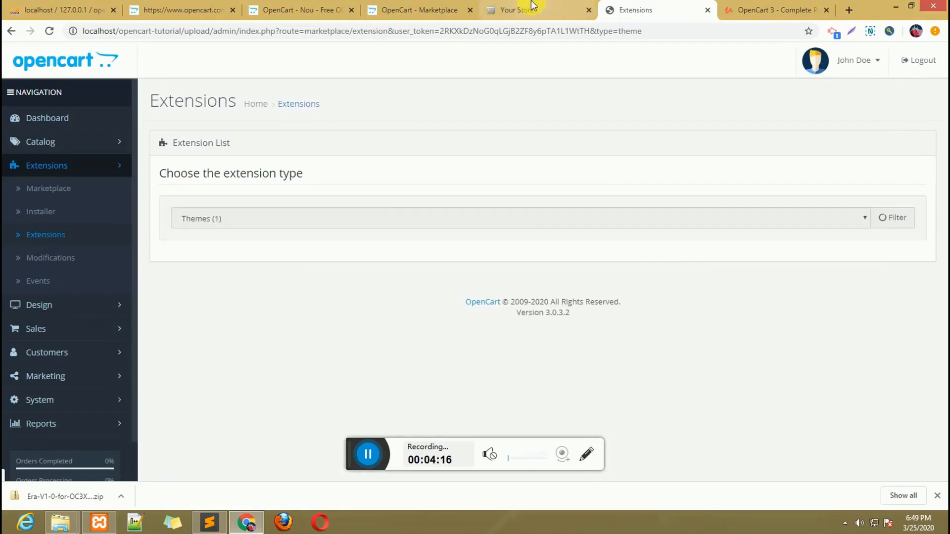
Reload the storefront home page to check the theme change, and review the saved Themes list in the admin
{"action": "left_click", "coordinate": [532, 8]}
{"action": "left_click", "coordinate": [44, 32]}
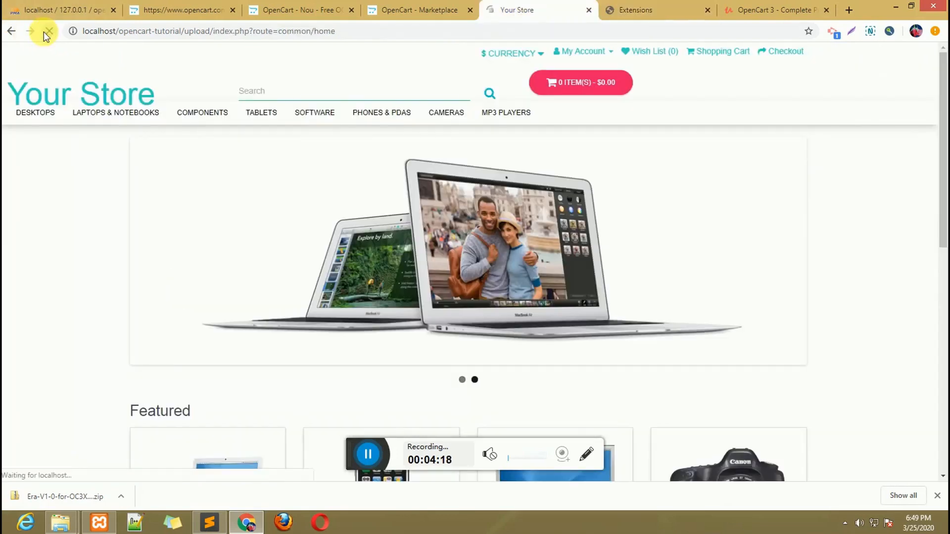
{"action": "left_click", "coordinate": [642, 10]}
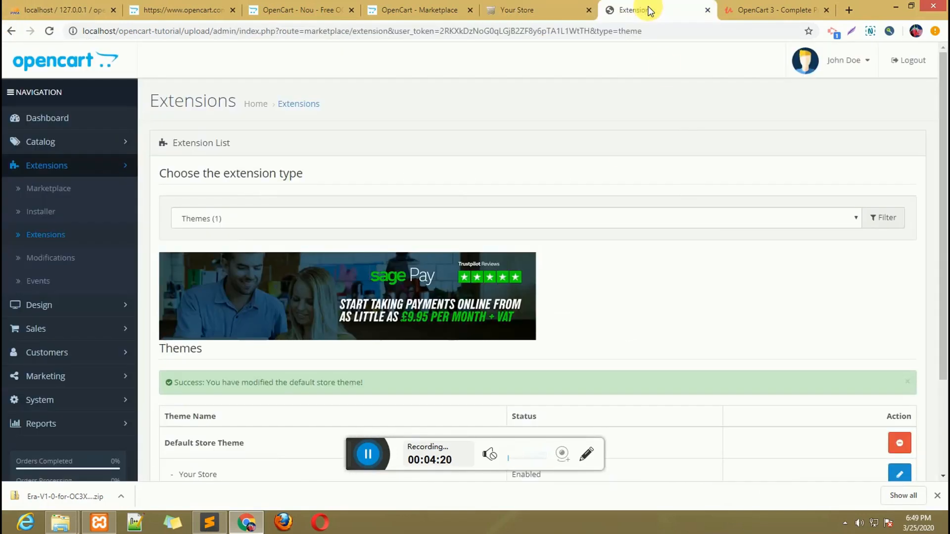
{"action": "left_click", "coordinate": [270, 225]}
{"action": "left_click", "coordinate": [562, 6]}
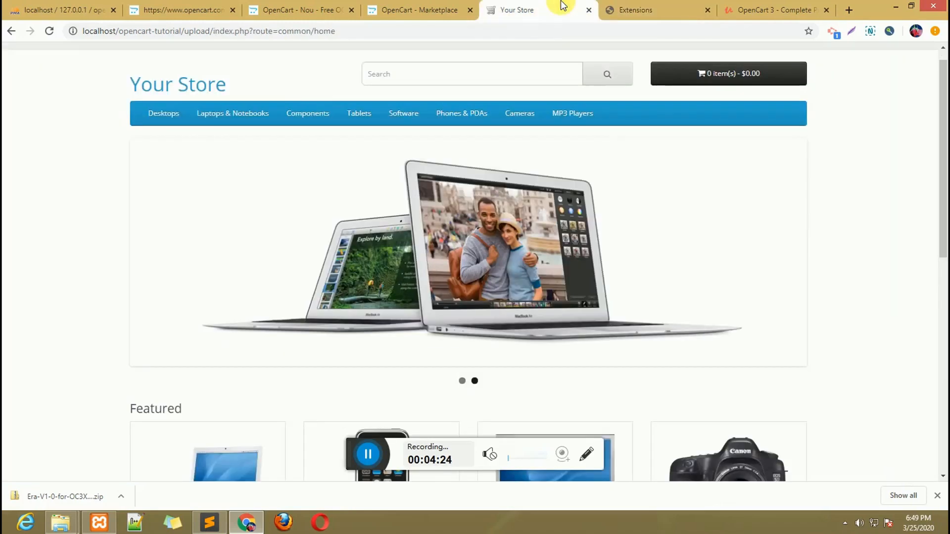
{"action": "left_click", "coordinate": [636, 7]}
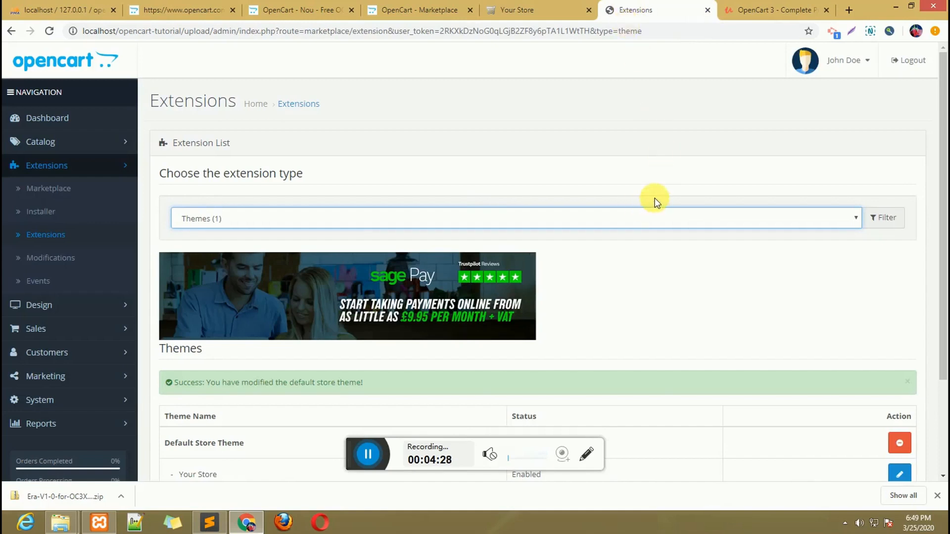
{"action": "left_click", "coordinate": [244, 223]}
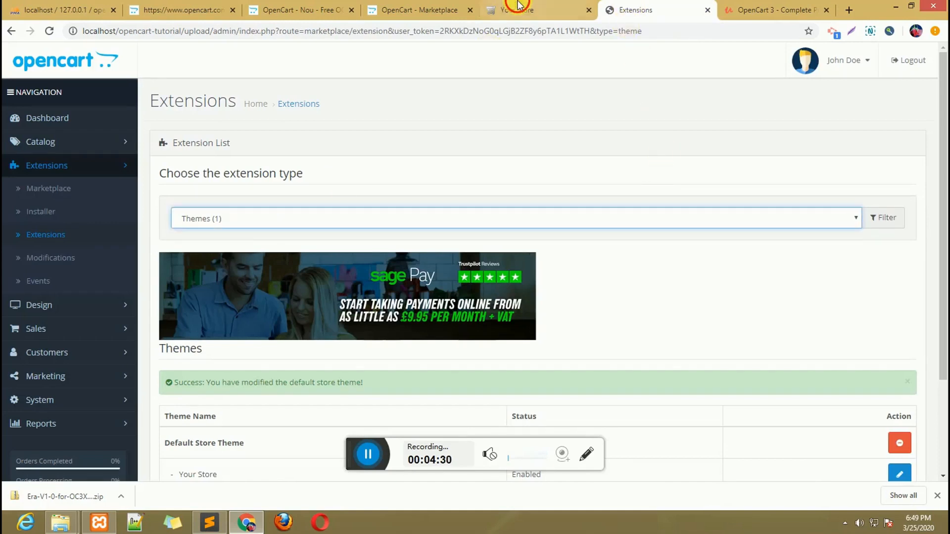
{"action": "left_click", "coordinate": [514, 9]}
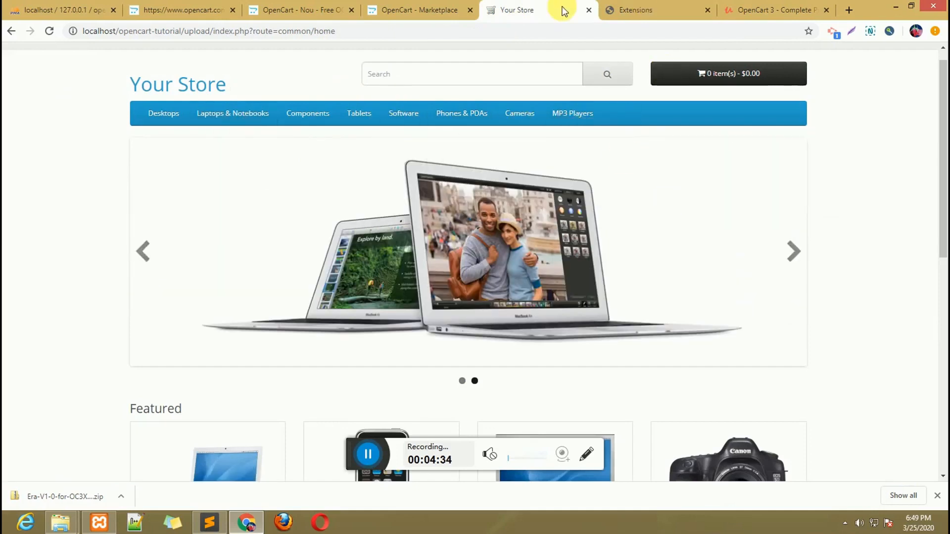
Look through the open marketplace pages and examine the free Header Menu results in the Themes category down to the pagination
{"action": "left_click", "coordinate": [304, 7]}
{"action": "left_click", "coordinate": [420, 9]}
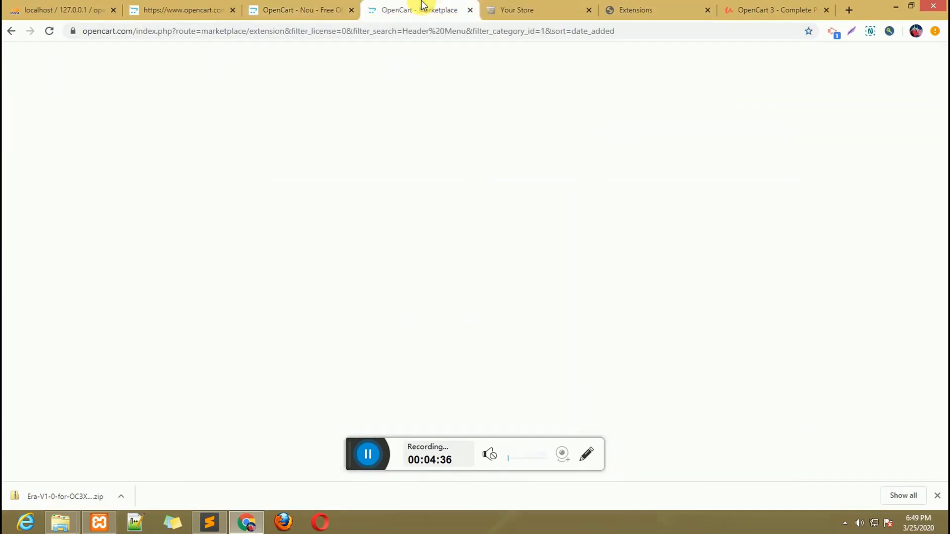
{"action": "left_click", "coordinate": [302, 7]}
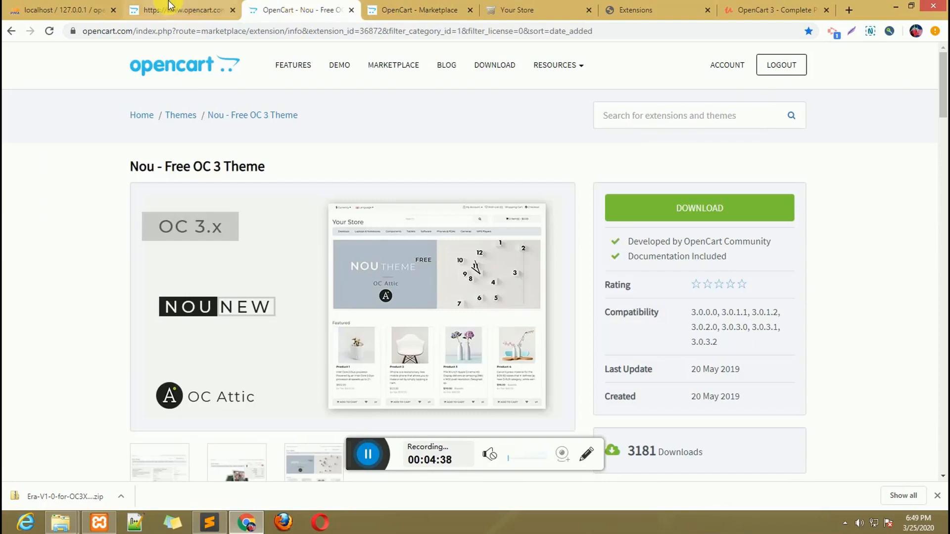
{"action": "left_click", "coordinate": [185, 9]}
{"action": "left_click", "coordinate": [401, 8]}
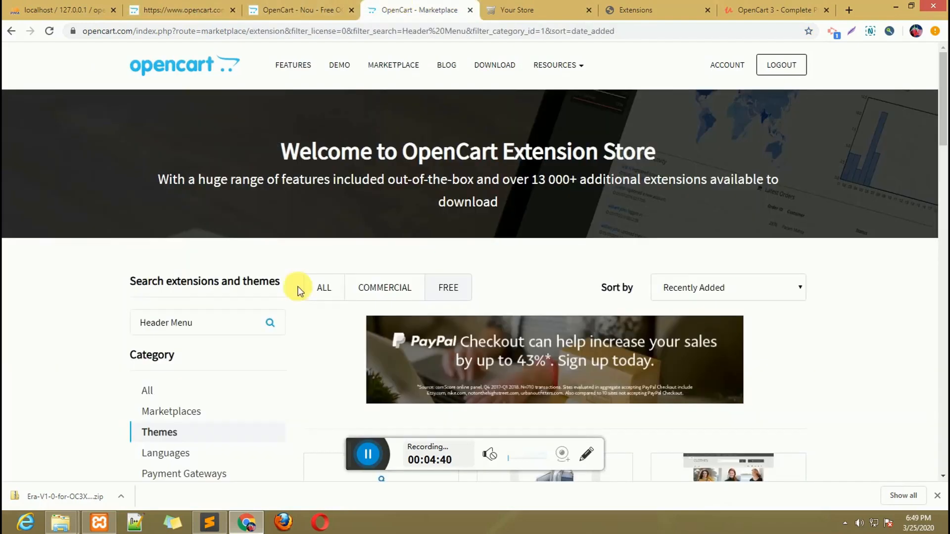
{"action": "scroll", "coordinate": [299, 291], "scroll_direction": "down", "scroll_amount": 3}
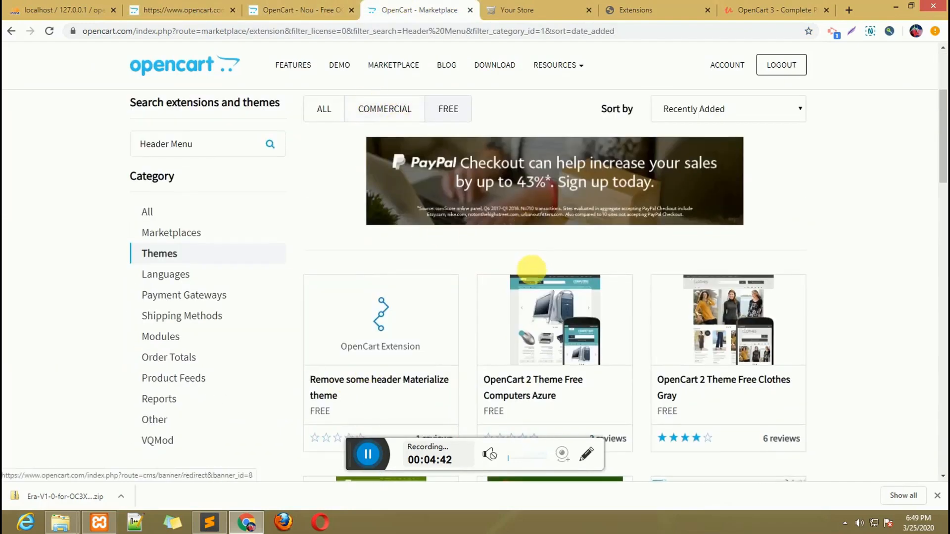
{"action": "scroll", "coordinate": [417, 297], "scroll_direction": "down", "scroll_amount": 2}
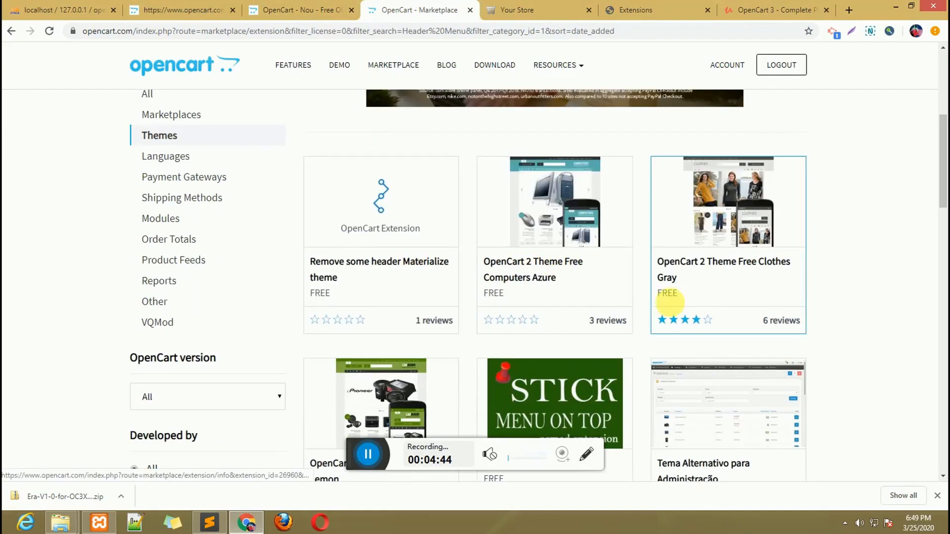
{"action": "scroll", "coordinate": [665, 307], "scroll_direction": "down", "scroll_amount": 3}
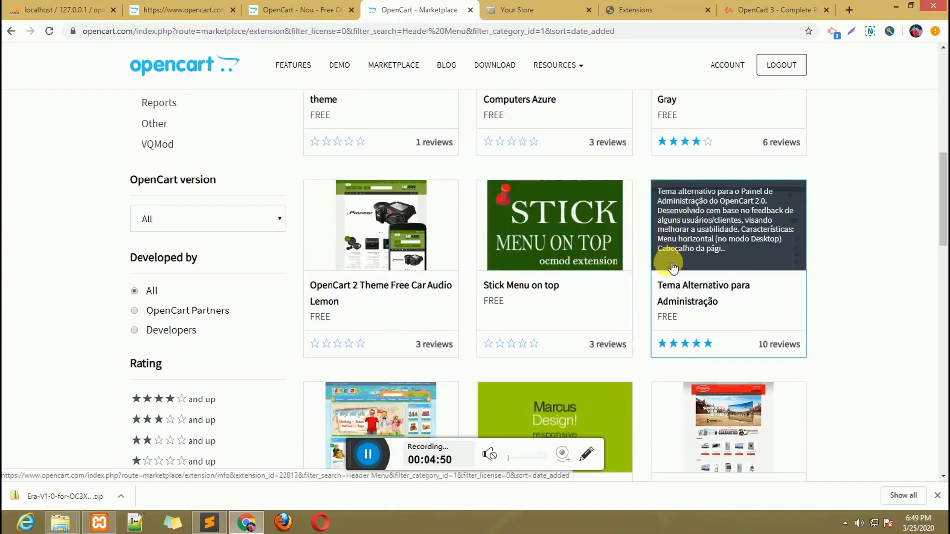
{"action": "scroll", "coordinate": [668, 265], "scroll_direction": "down", "scroll_amount": 3}
{"action": "scroll", "coordinate": [670, 266], "scroll_direction": "down", "scroll_amount": 6}
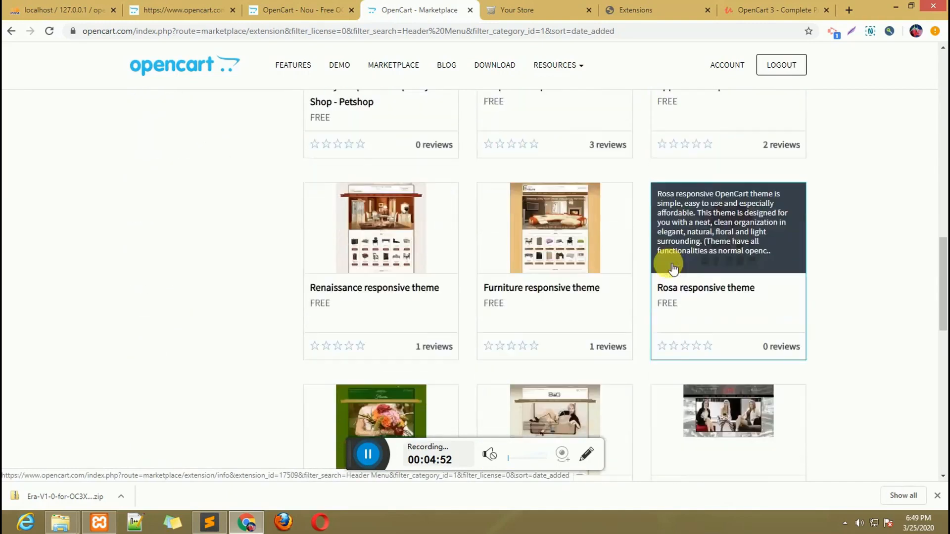
{"action": "scroll", "coordinate": [668, 266], "scroll_direction": "down", "scroll_amount": 5}
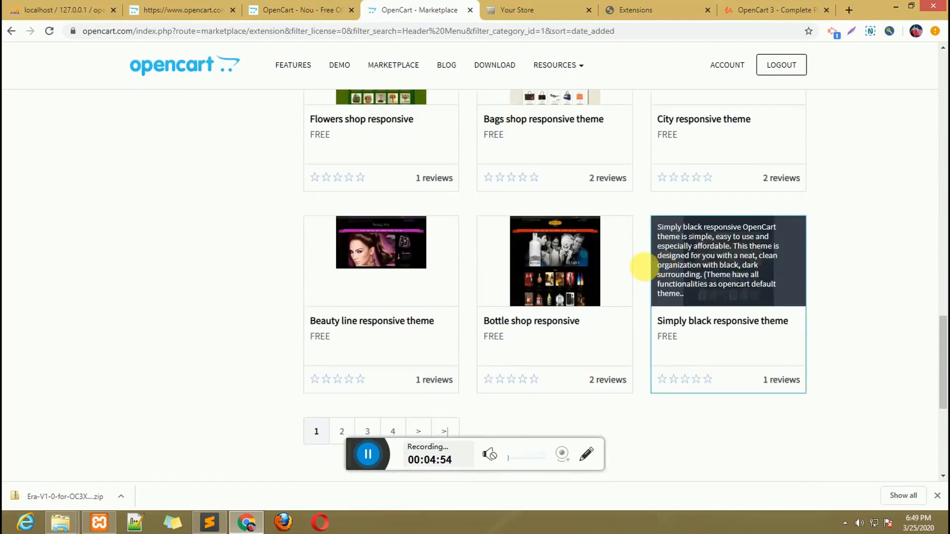
Revisit the Extensions page and storefront, then return to the marketplace results and switch the category to Languages
{"action": "left_click", "coordinate": [665, 8]}
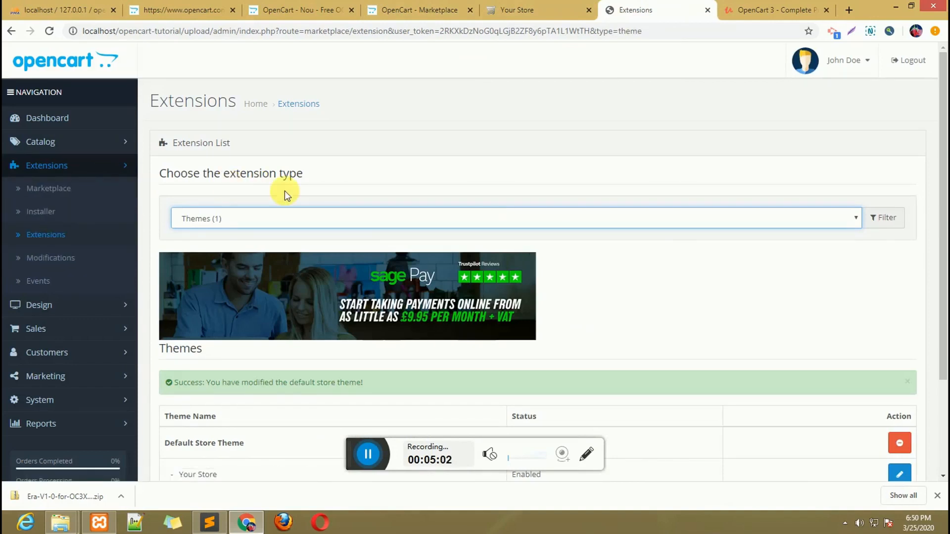
{"action": "left_click", "coordinate": [514, 10]}
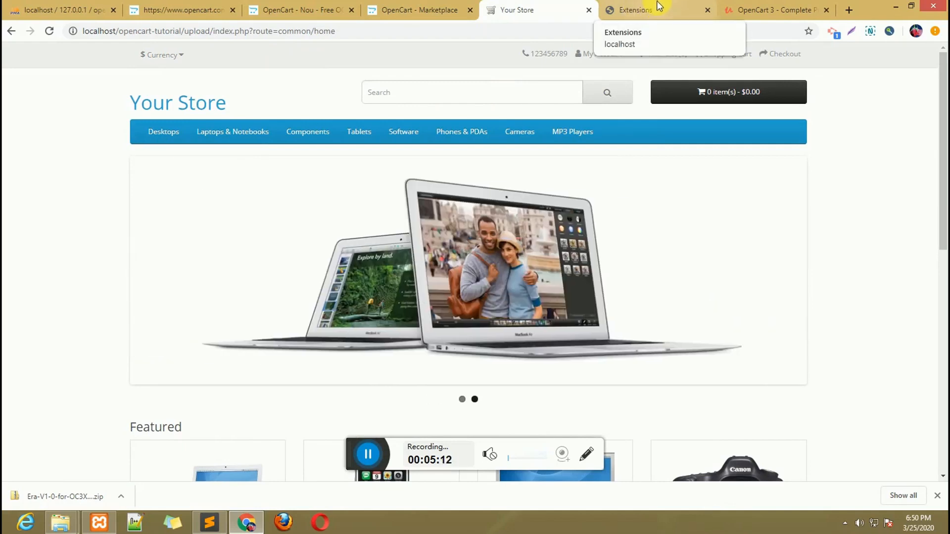
{"action": "left_click", "coordinate": [314, 8]}
{"action": "left_click", "coordinate": [394, 7]}
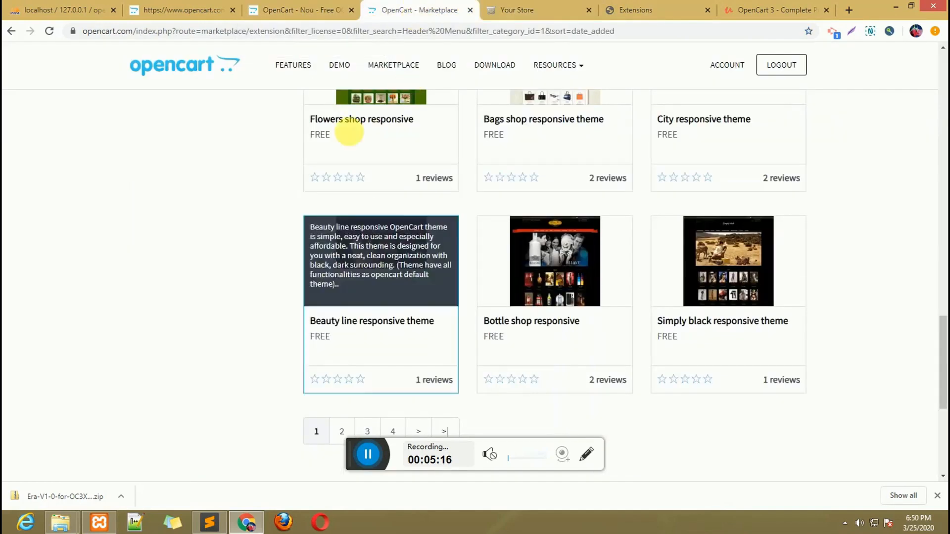
{"action": "scroll", "coordinate": [303, 265], "scroll_direction": "up", "scroll_amount": 10}
{"action": "scroll", "coordinate": [305, 263], "scroll_direction": "up", "scroll_amount": 10}
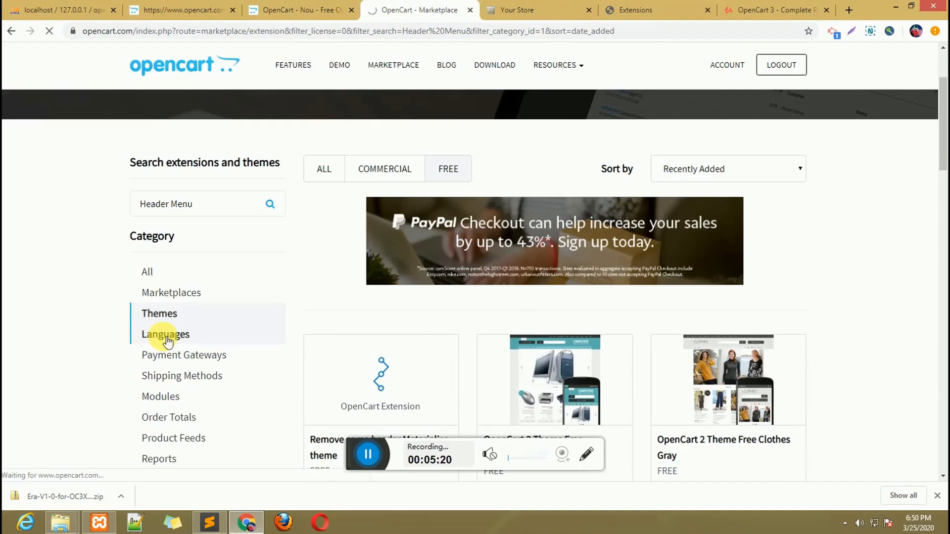
Review the Era theme's download page and the Nou theme page, then examine the Languages results in the marketplace
{"action": "left_click", "coordinate": [190, 7]}
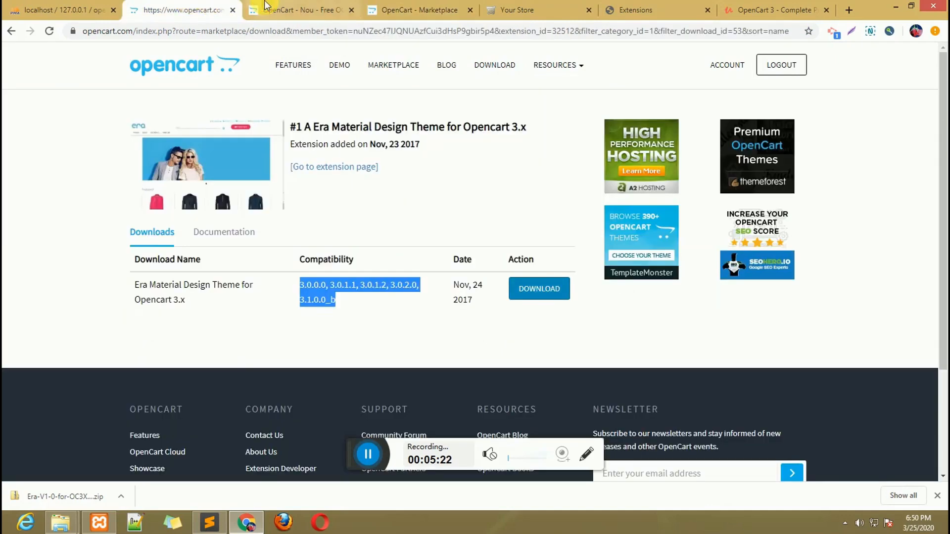
{"action": "left_click", "coordinate": [271, 11]}
{"action": "left_click", "coordinate": [192, 7]}
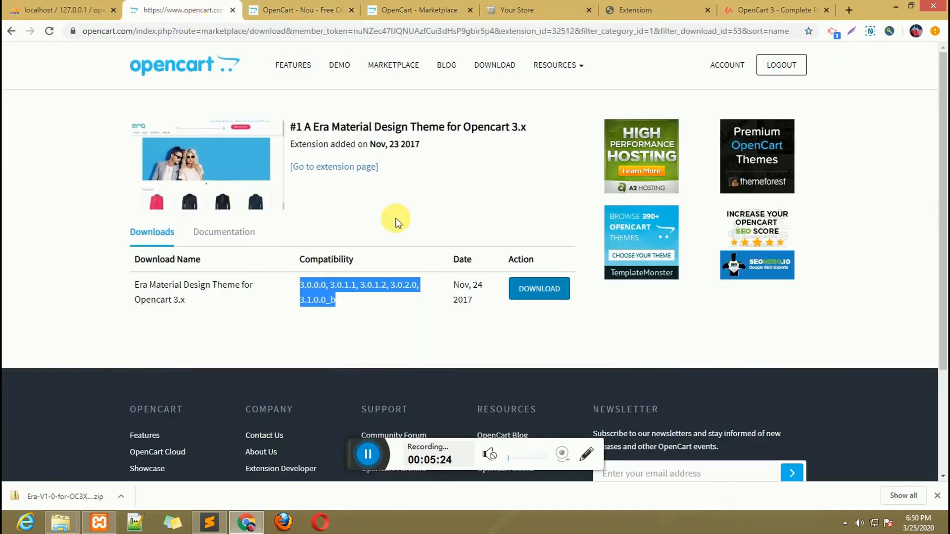
{"action": "scroll", "coordinate": [424, 221], "scroll_direction": "down", "scroll_amount": 3}
{"action": "scroll", "coordinate": [422, 219], "scroll_direction": "up", "scroll_amount": 2}
{"action": "left_click", "coordinate": [315, 6]}
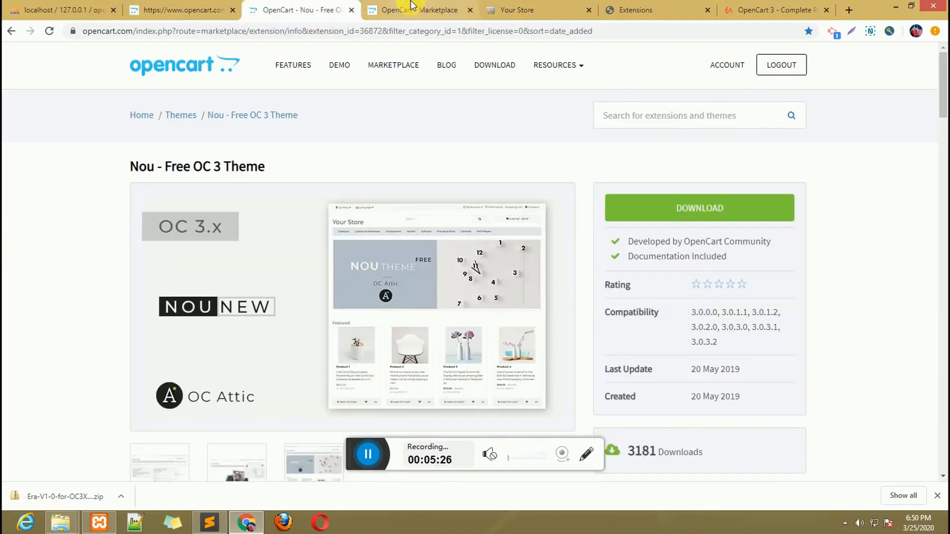
{"action": "left_click", "coordinate": [411, 5]}
{"action": "scroll", "coordinate": [445, 205], "scroll_direction": "down", "scroll_amount": 4}
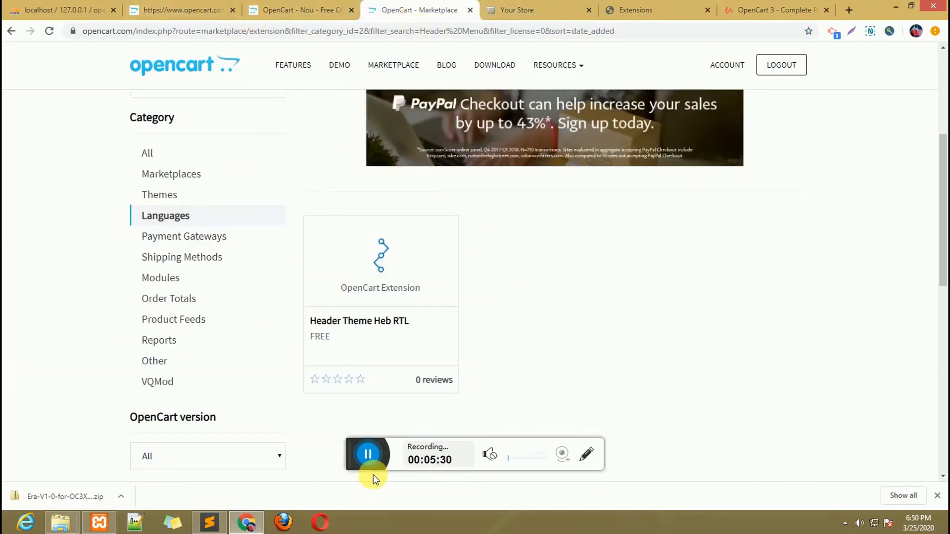
{"action": "left_click", "coordinate": [373, 459]}
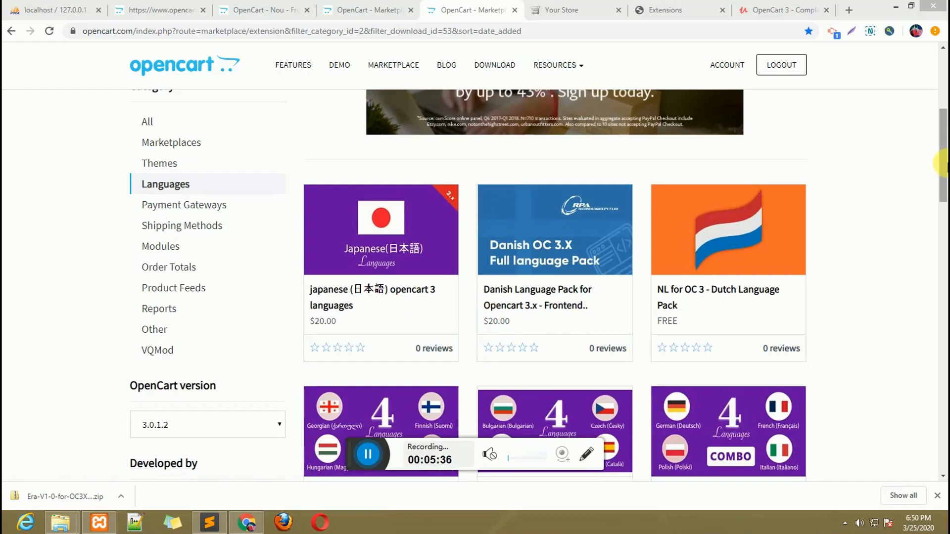
Find the free Chinese_simplified V3.x pack among the marketplace languages, open its page and highlight its compatible OpenCart versions
{"action": "left_click_drag", "start_coordinate": [943, 145], "coordinate": [943, 247]}
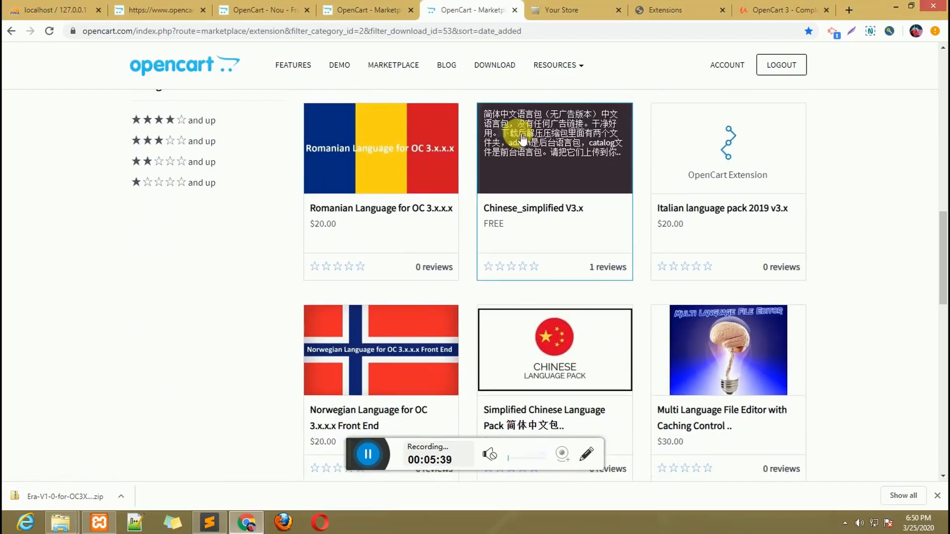
{"action": "left_click", "coordinate": [563, 152]}
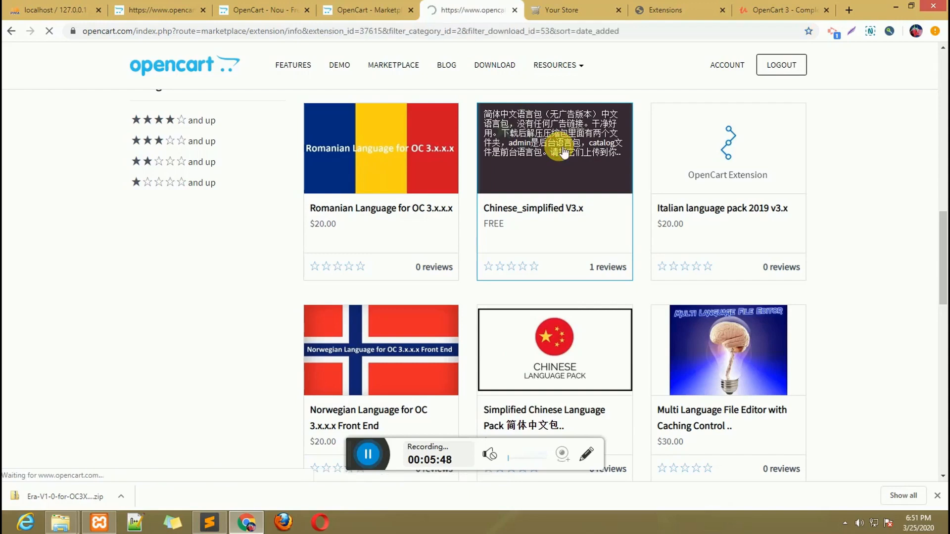
{"action": "scroll", "coordinate": [216, 231], "scroll_direction": "down", "scroll_amount": 3}
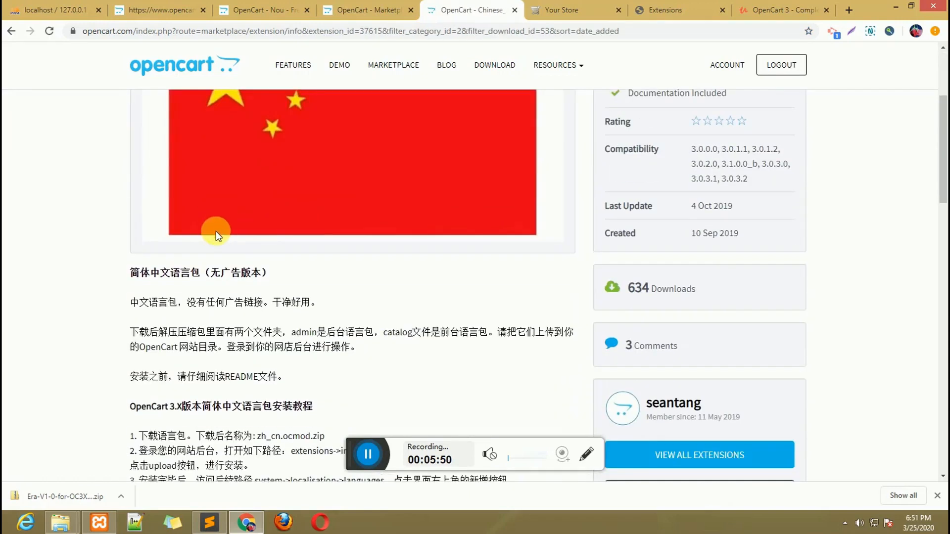
{"action": "left_click_drag", "start_coordinate": [756, 181], "coordinate": [685, 147]}
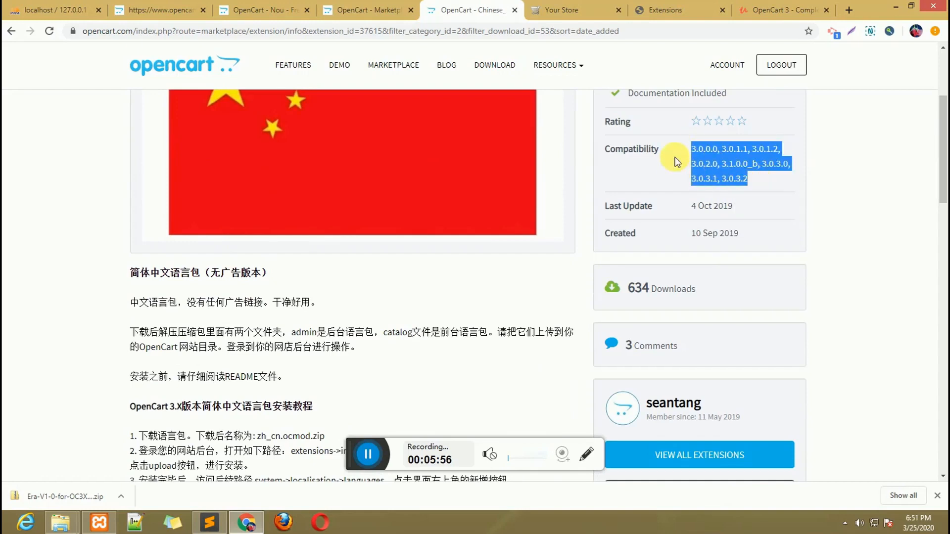
Download zh_cn.ocmod.zip from the Chinese_simplified V3.x extension's download page
{"action": "scroll", "coordinate": [731, 166], "scroll_direction": "up", "scroll_amount": 3}
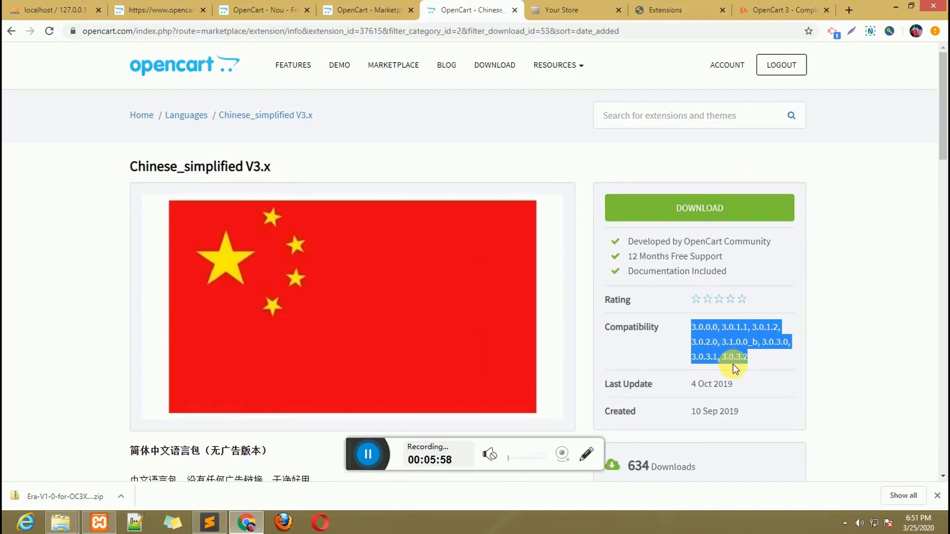
{"action": "left_click", "coordinate": [738, 210]}
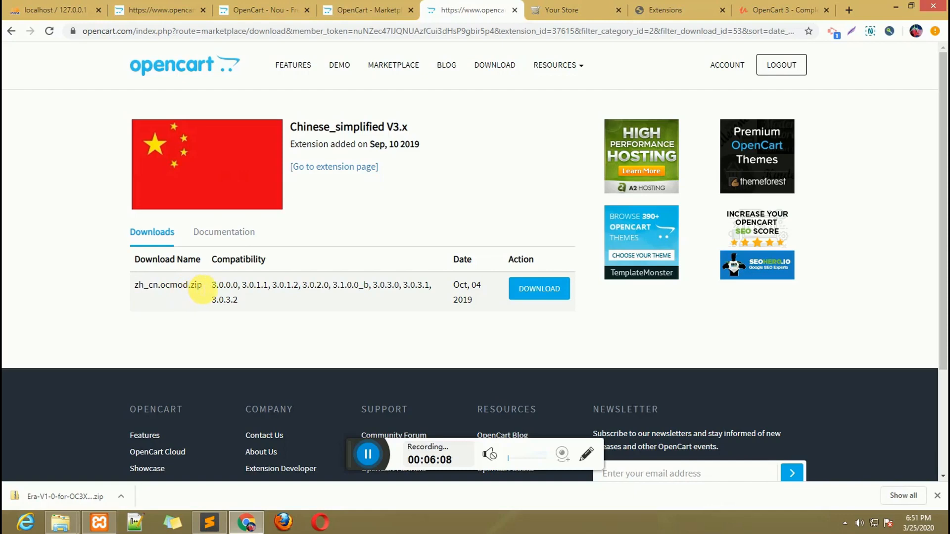
{"action": "left_click", "coordinate": [553, 288]}
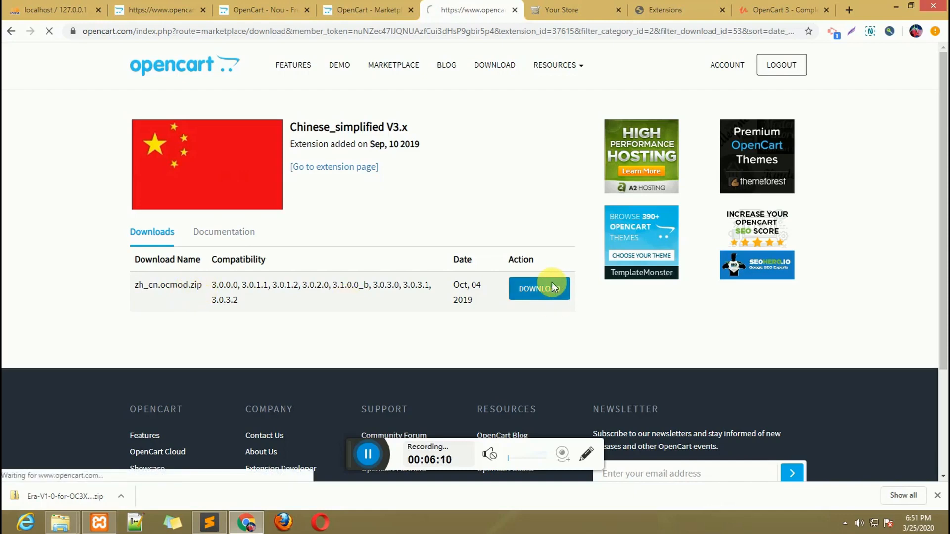
Extract the zhcn.ocmod archive in the Links folder into its own zhcn.ocmod folder
{"action": "left_click", "coordinate": [364, 457]}
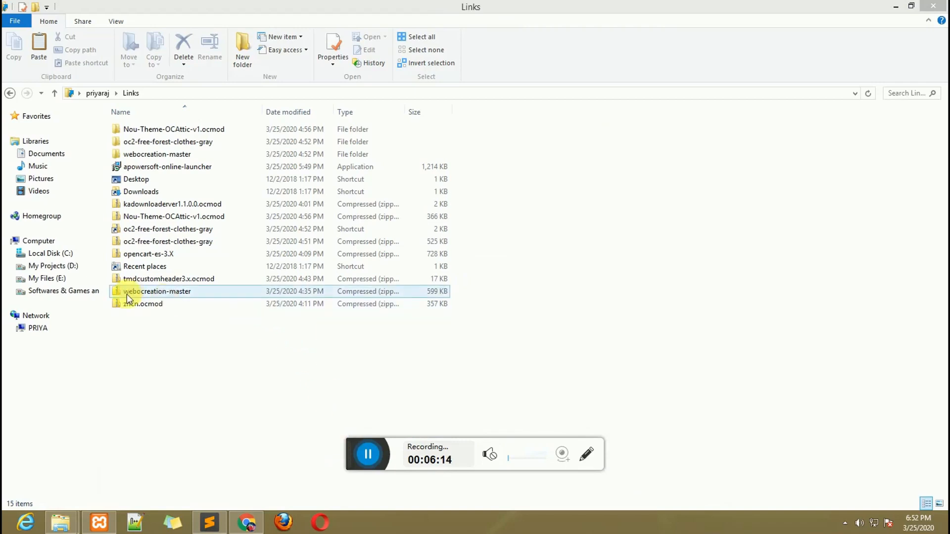
{"action": "left_click", "coordinate": [137, 306]}
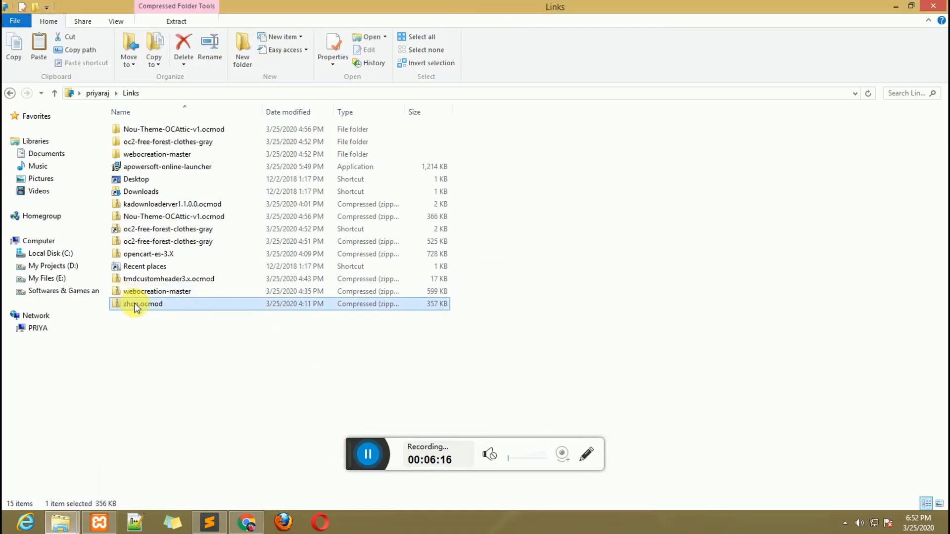
{"action": "right_click", "coordinate": [137, 306]}
{"action": "left_click", "coordinate": [201, 134]}
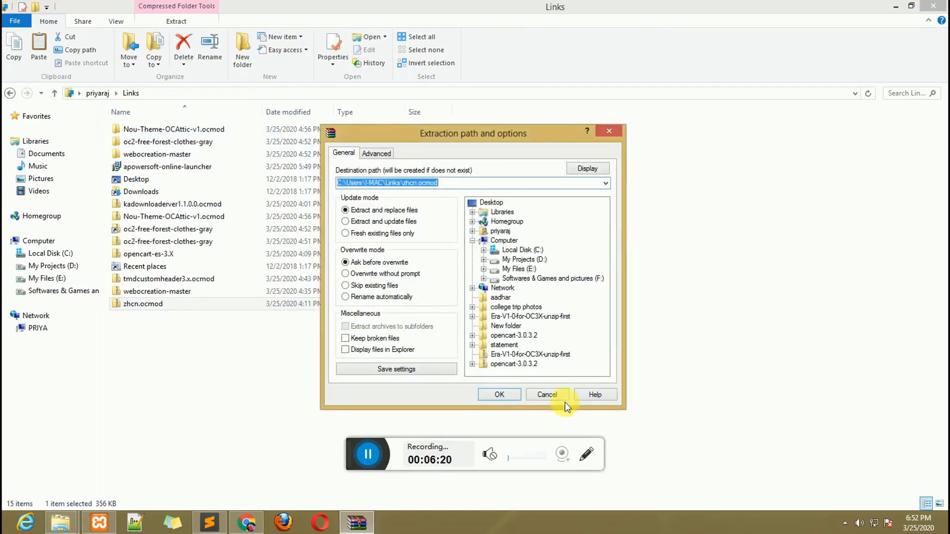
{"action": "left_click", "coordinate": [512, 393]}
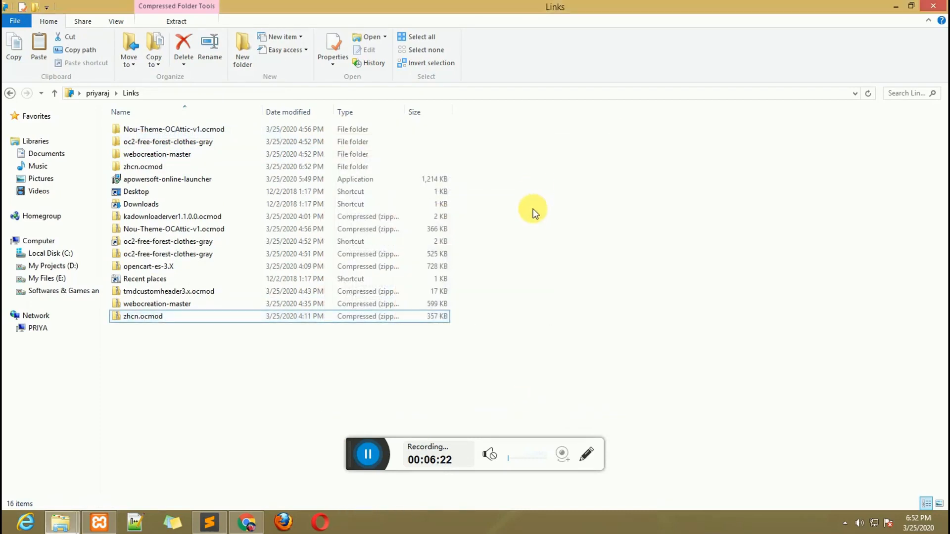
Upload the zhcn.ocmod zip archive through the Extension Installer in the OpenCart admin in the browser
{"action": "left_click", "coordinate": [247, 523]}
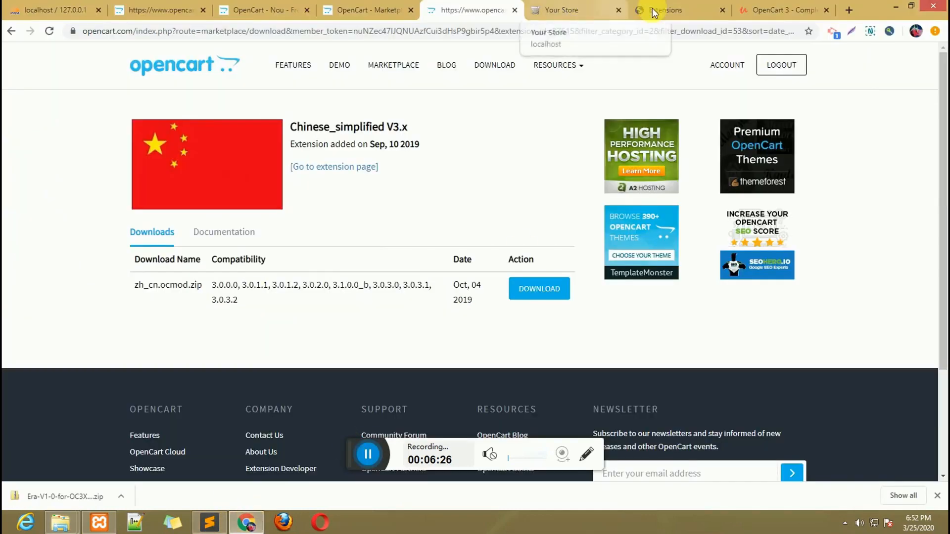
{"action": "left_click", "coordinate": [669, 10]}
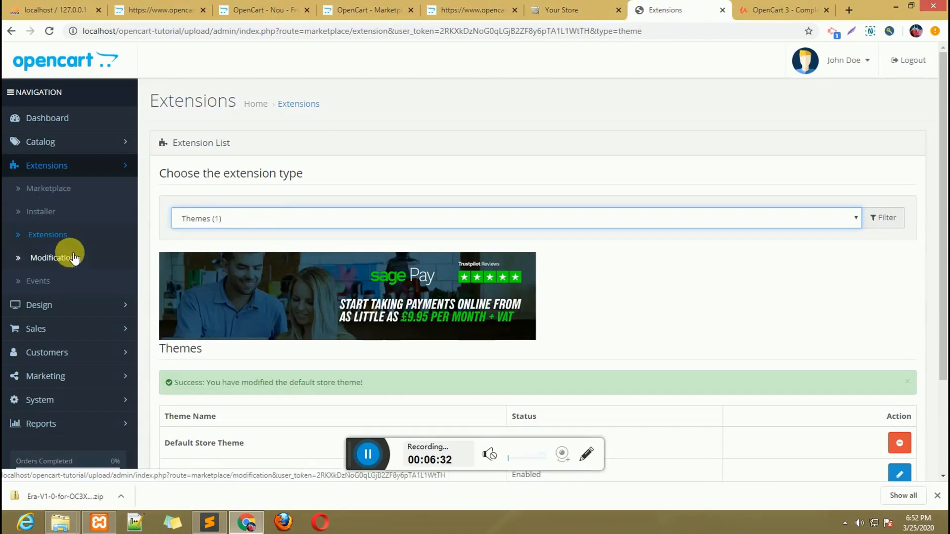
{"action": "left_click", "coordinate": [58, 208]}
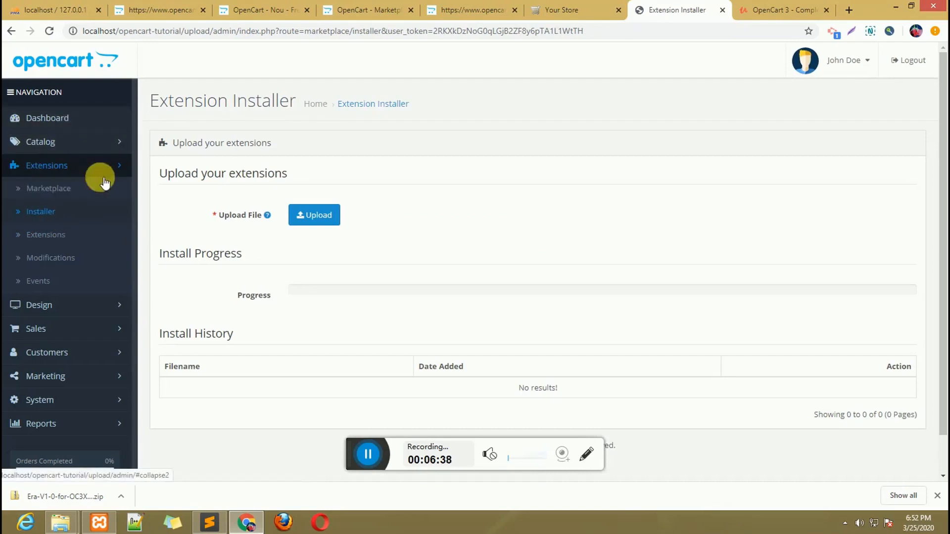
{"action": "left_click", "coordinate": [315, 217]}
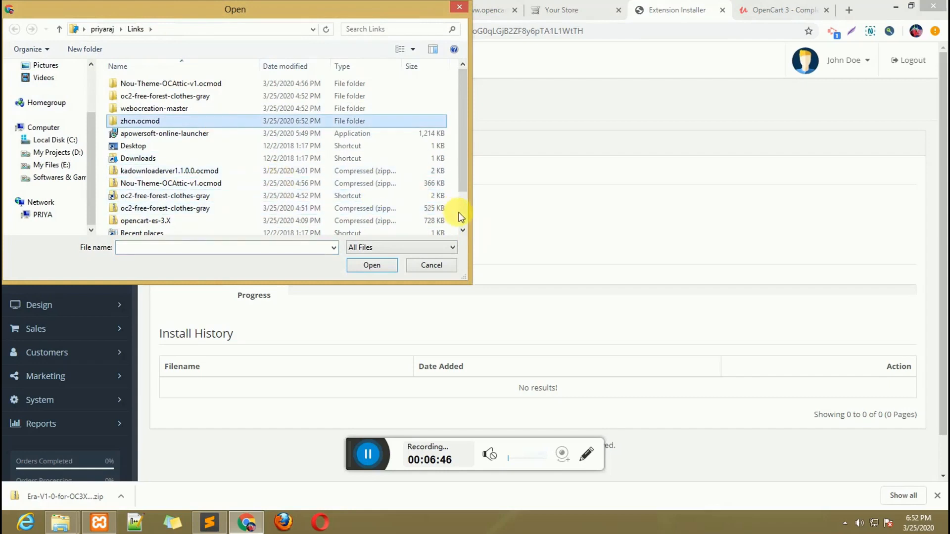
{"action": "scroll", "coordinate": [456, 212], "scroll_direction": "down", "scroll_amount": 2}
{"action": "left_click", "coordinate": [149, 229]}
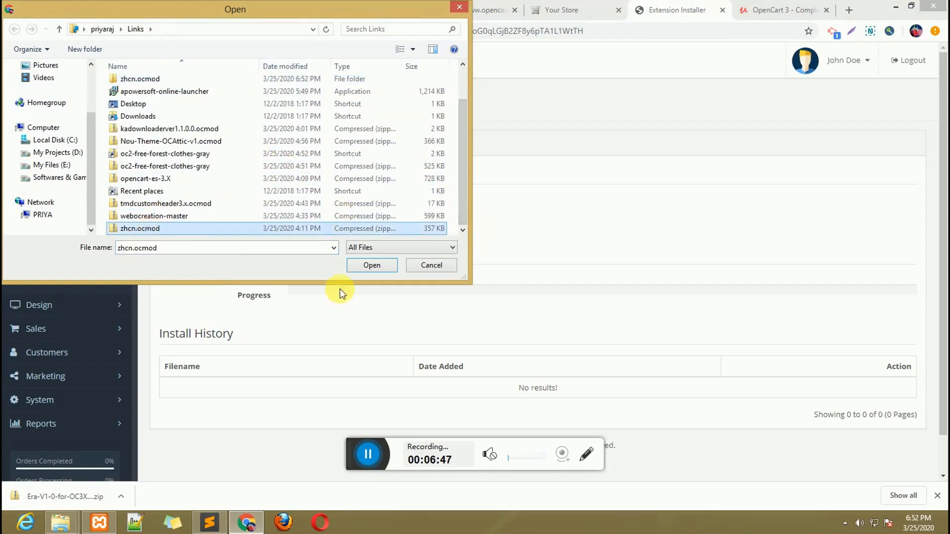
{"action": "left_click", "coordinate": [372, 265]}
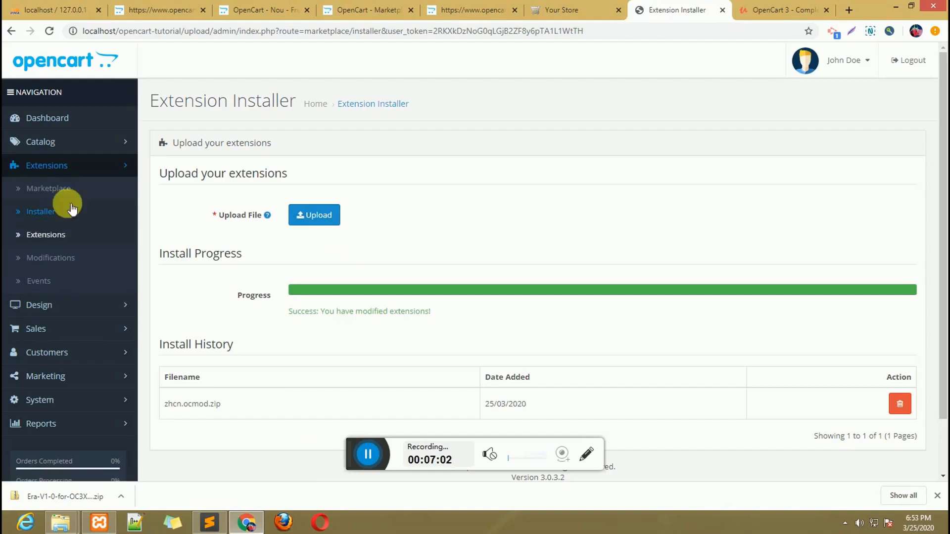
Open the default store's settings from the system's store list
{"action": "scroll", "coordinate": [88, 373], "scroll_direction": "down", "scroll_amount": 1}
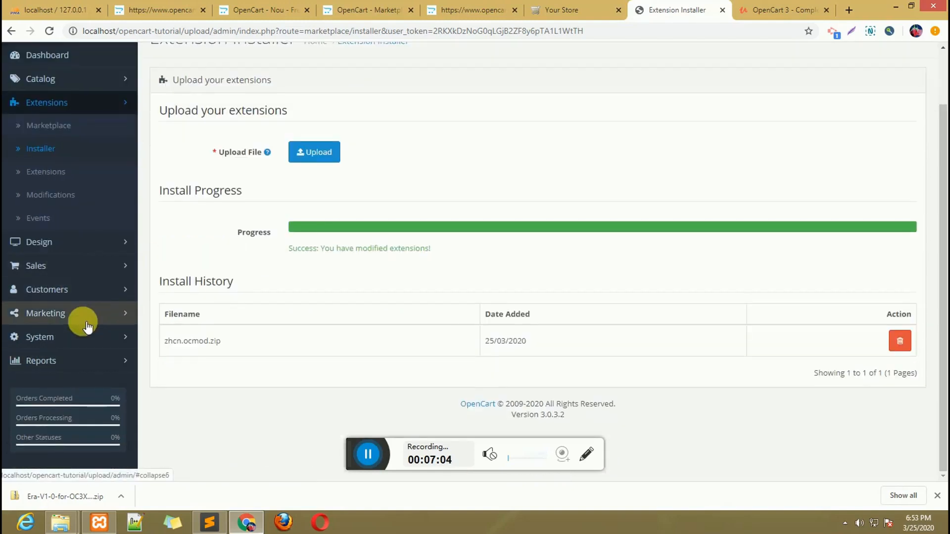
{"action": "left_click", "coordinate": [89, 337]}
{"action": "left_click", "coordinate": [69, 361]}
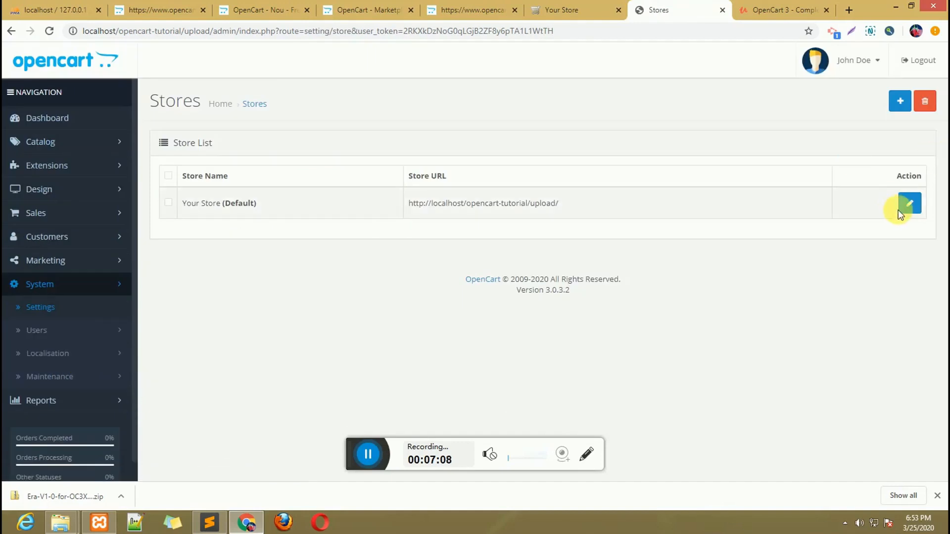
{"action": "left_click", "coordinate": [909, 203]}
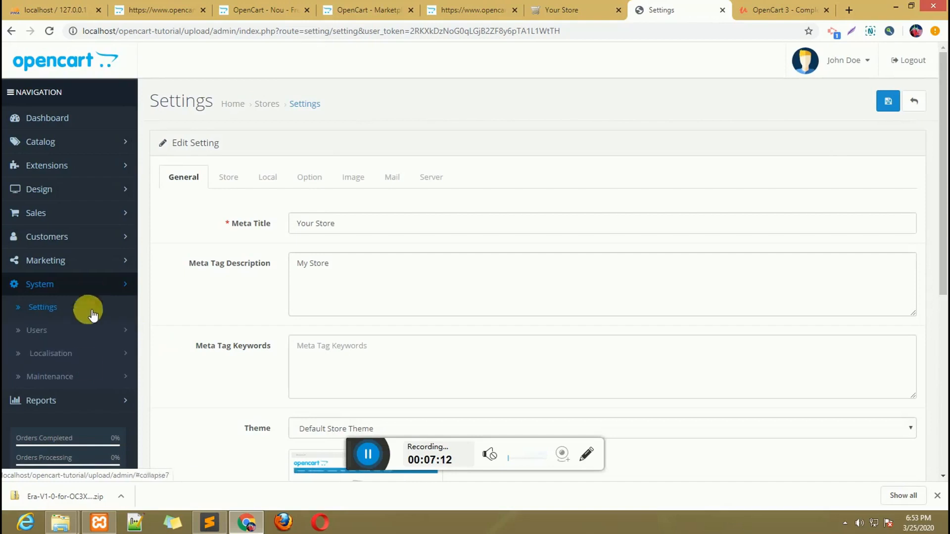
Add and save a localisation language named Chinese with code zh-cn and locale zh-Hans
{"action": "left_click", "coordinate": [104, 360]}
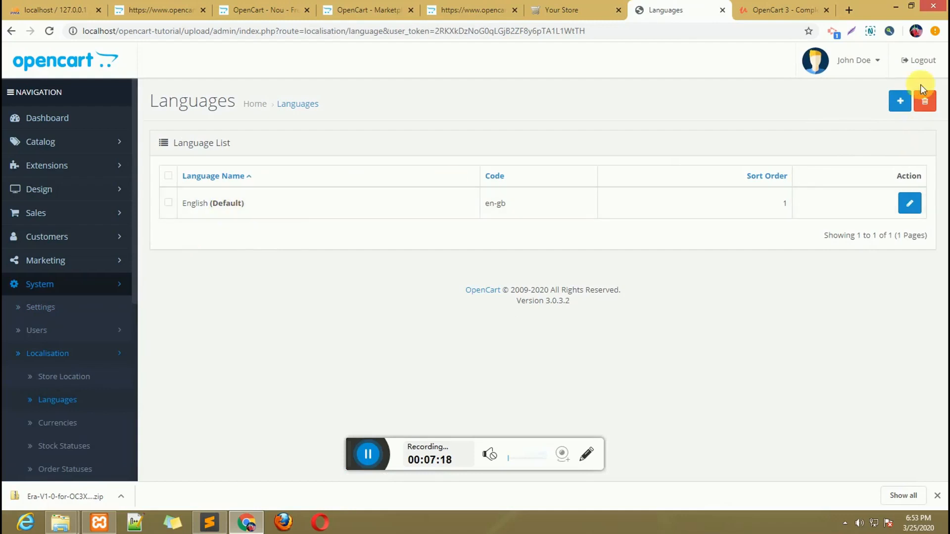
{"action": "left_click", "coordinate": [901, 100]}
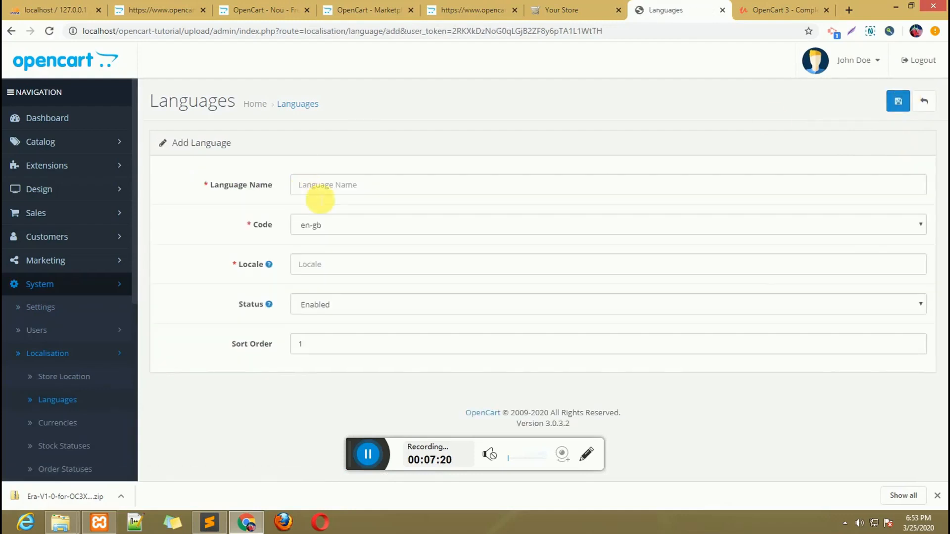
{"action": "left_click", "coordinate": [332, 185]}
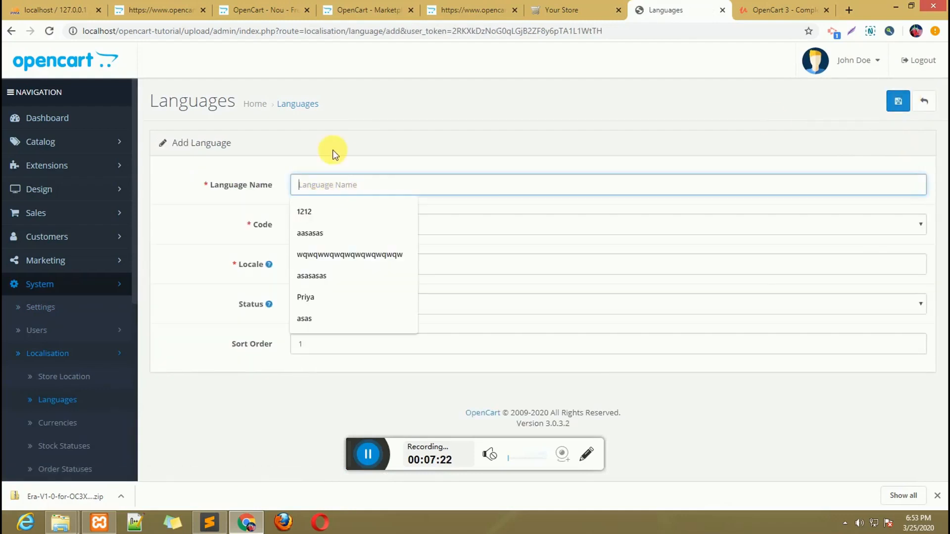
{"action": "type", "text": "CHINESE"}
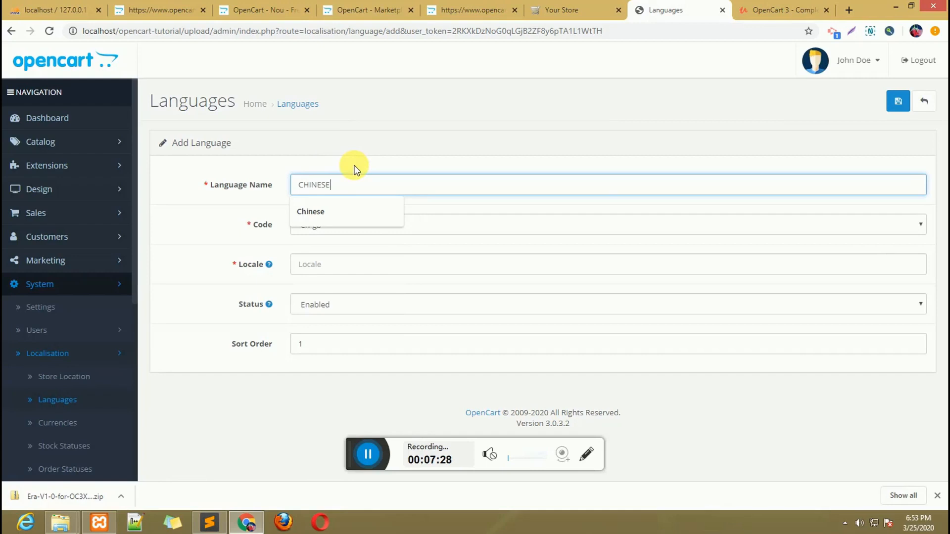
{"action": "left_click", "coordinate": [325, 212]}
{"action": "left_click", "coordinate": [335, 225]}
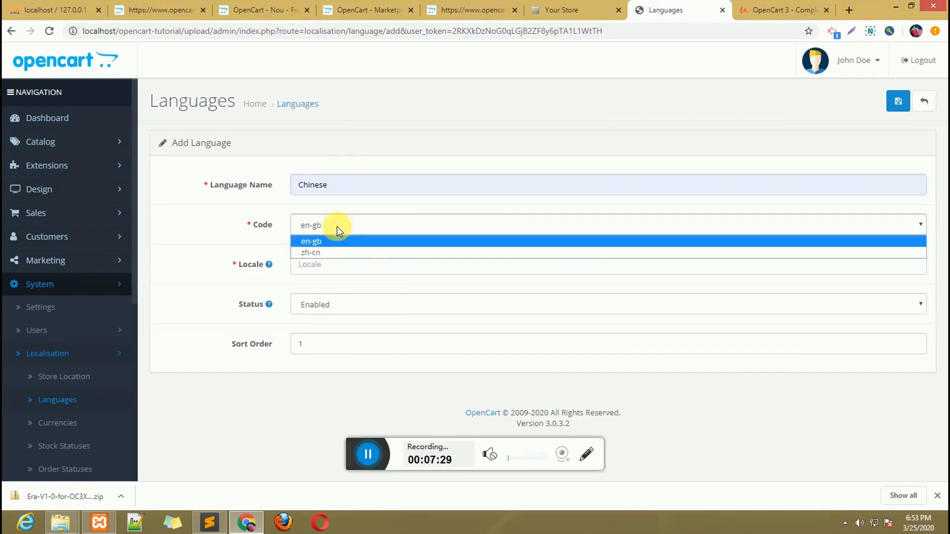
{"action": "left_click", "coordinate": [327, 253]}
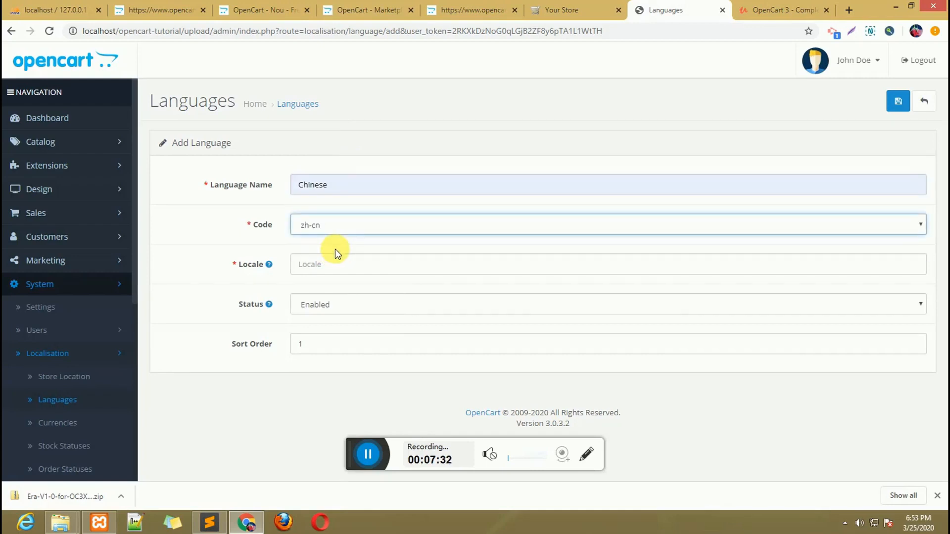
{"action": "left_click", "coordinate": [346, 266]}
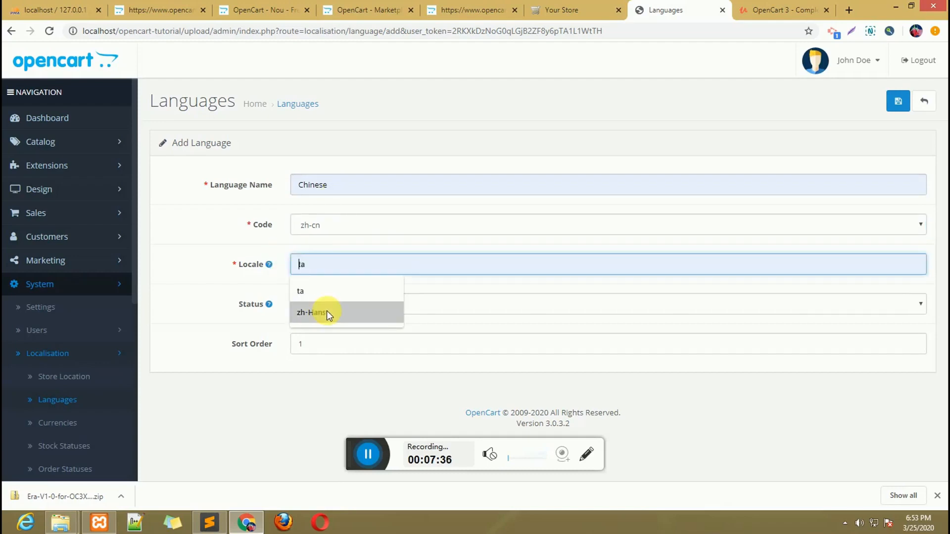
{"action": "left_click", "coordinate": [326, 311]}
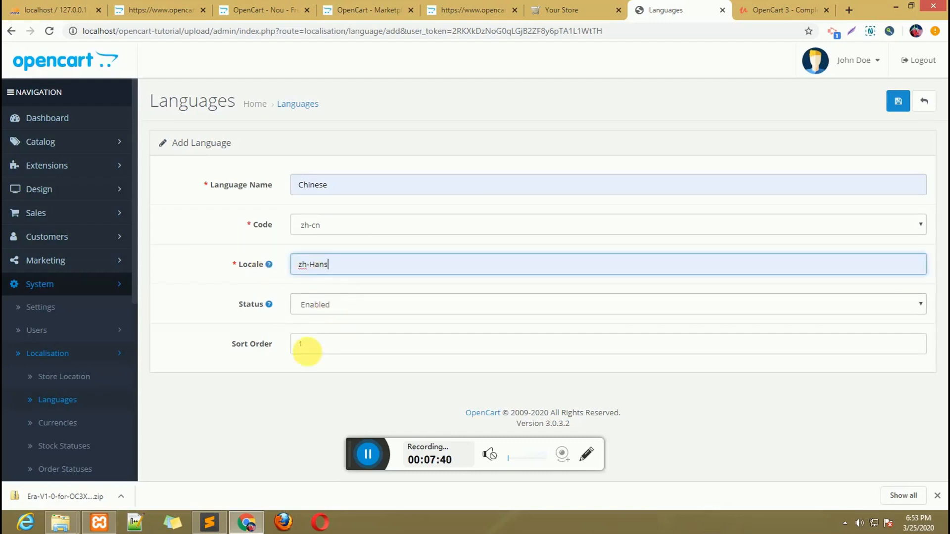
{"action": "left_click", "coordinate": [906, 106]}
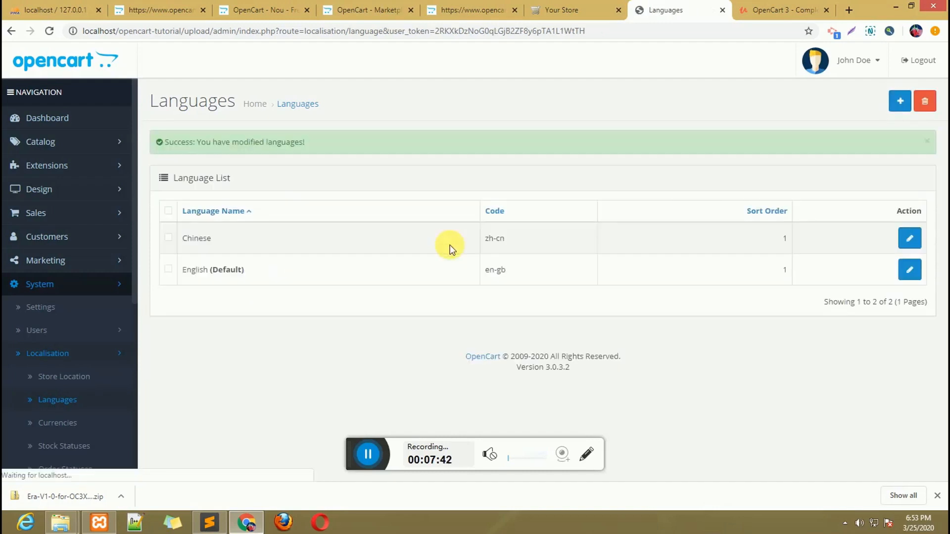
Reload the storefront, switch its language to Chinese and look through the home page down to the footer
{"action": "left_click", "coordinate": [561, 10]}
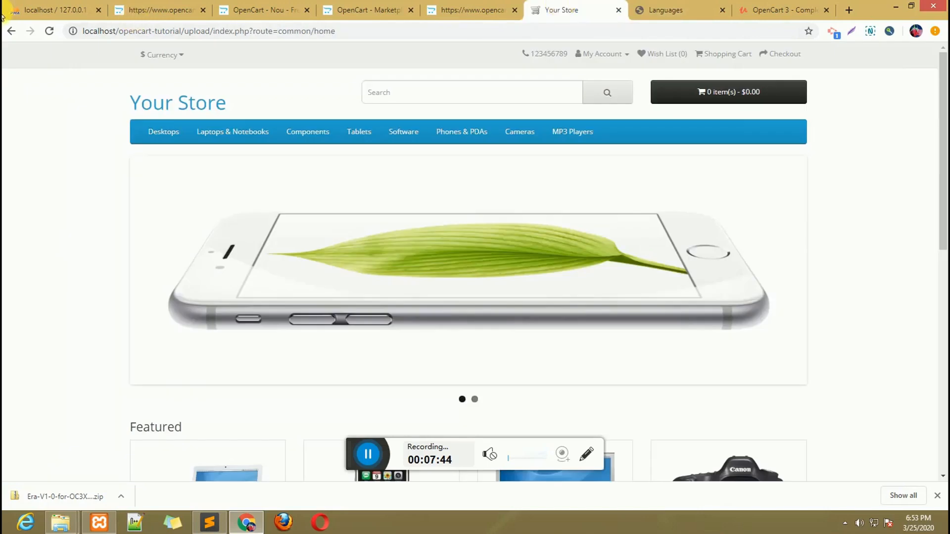
{"action": "left_click", "coordinate": [49, 31]}
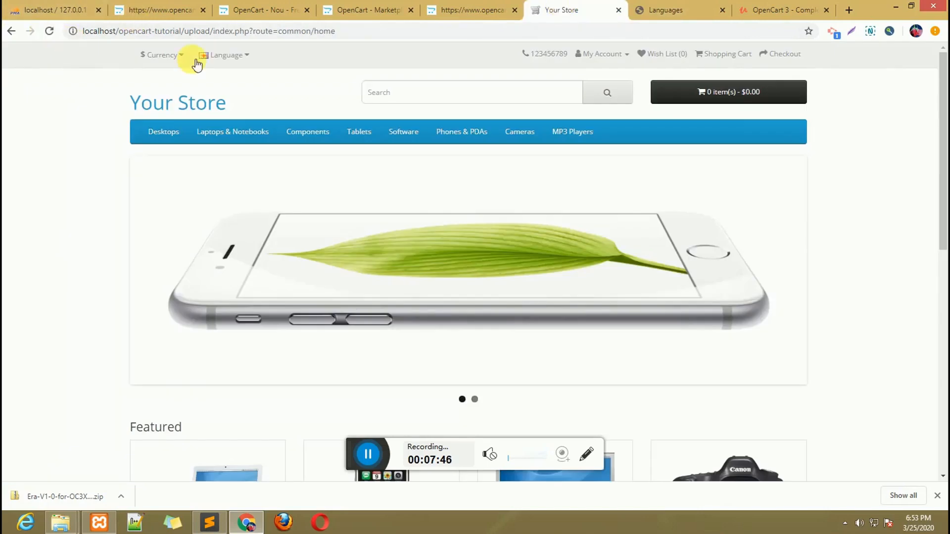
{"action": "left_click", "coordinate": [232, 56]}
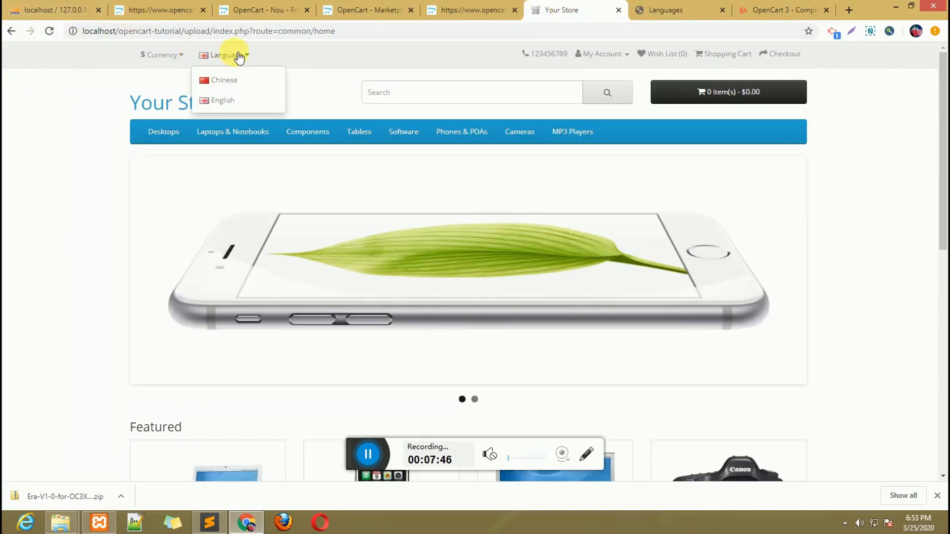
{"action": "left_click", "coordinate": [231, 83]}
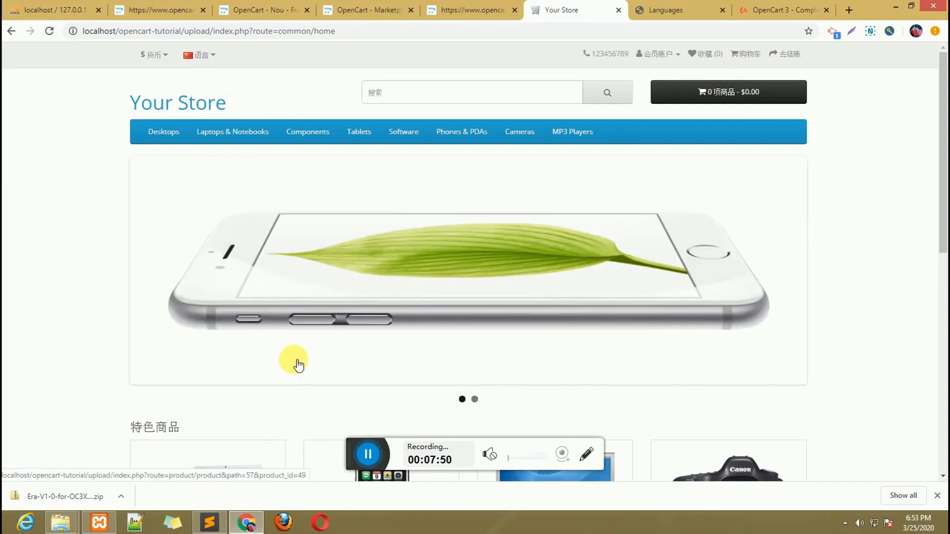
{"action": "scroll", "coordinate": [294, 376], "scroll_direction": "down", "scroll_amount": 7}
{"action": "scroll", "coordinate": [318, 339], "scroll_direction": "up", "scroll_amount": 6}
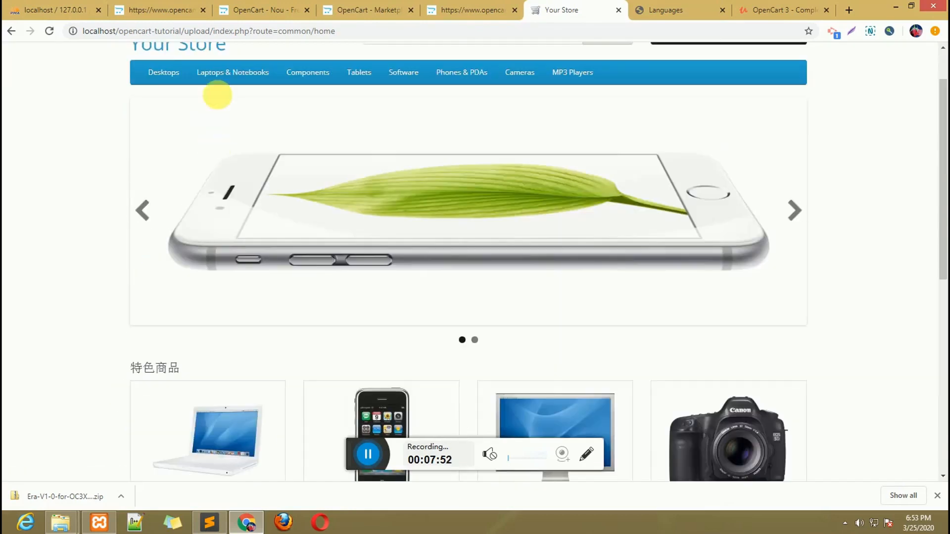
{"action": "mouse_move", "coordinate": [589, 76]}
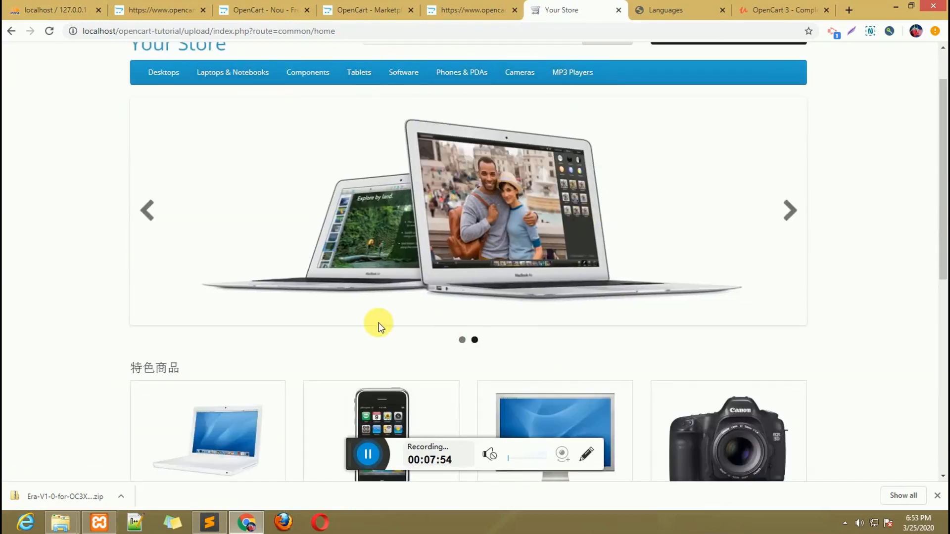
{"action": "scroll", "coordinate": [378, 323], "scroll_direction": "down", "scroll_amount": 5}
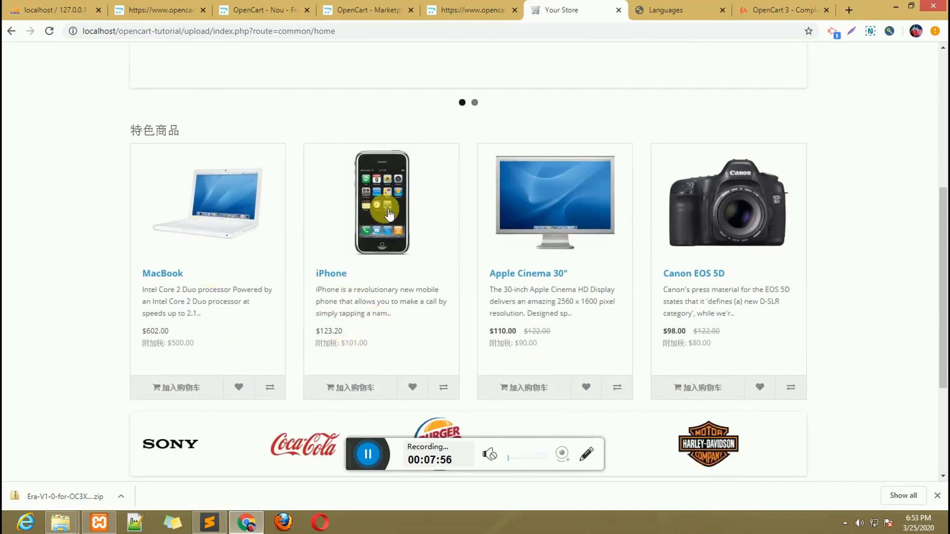
{"action": "scroll", "coordinate": [49, 241], "scroll_direction": "down", "scroll_amount": 4}
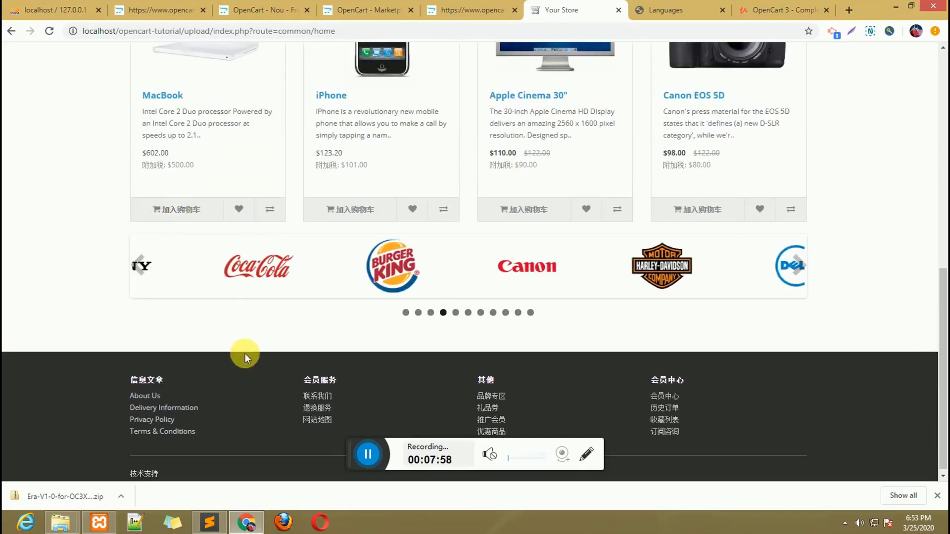
Switch to Sublime Text and expand the upload/catalog/language folder to examine the installed language folders
{"action": "left_click", "coordinate": [210, 520]}
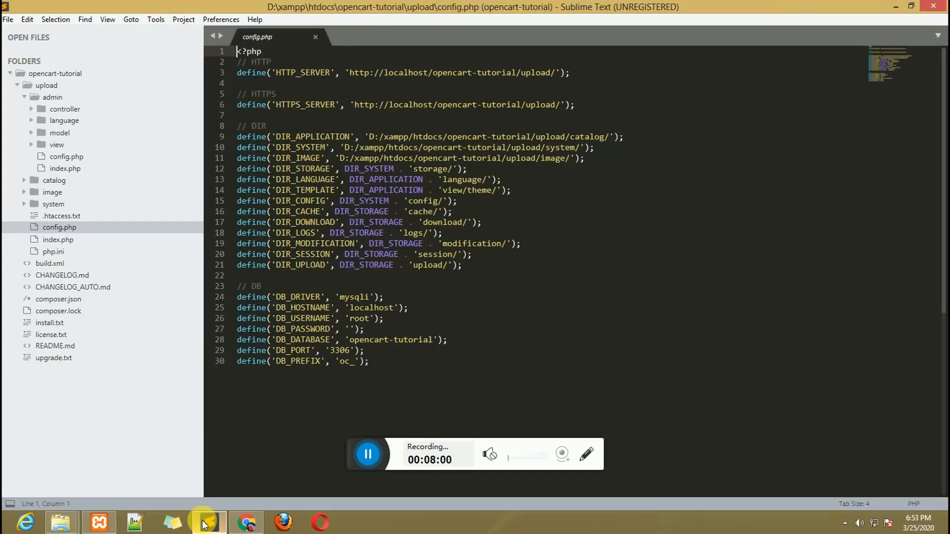
{"action": "left_click", "coordinate": [53, 97]}
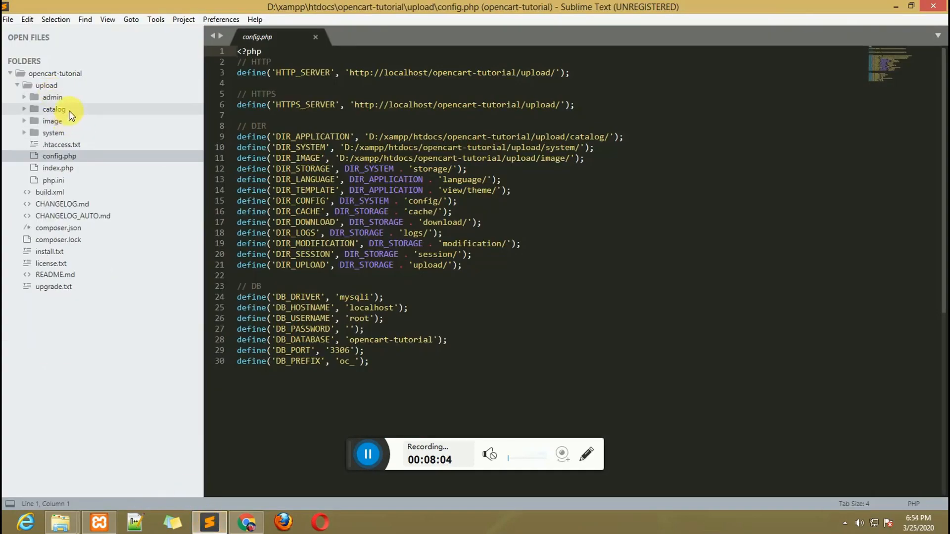
{"action": "left_click", "coordinate": [69, 111]}
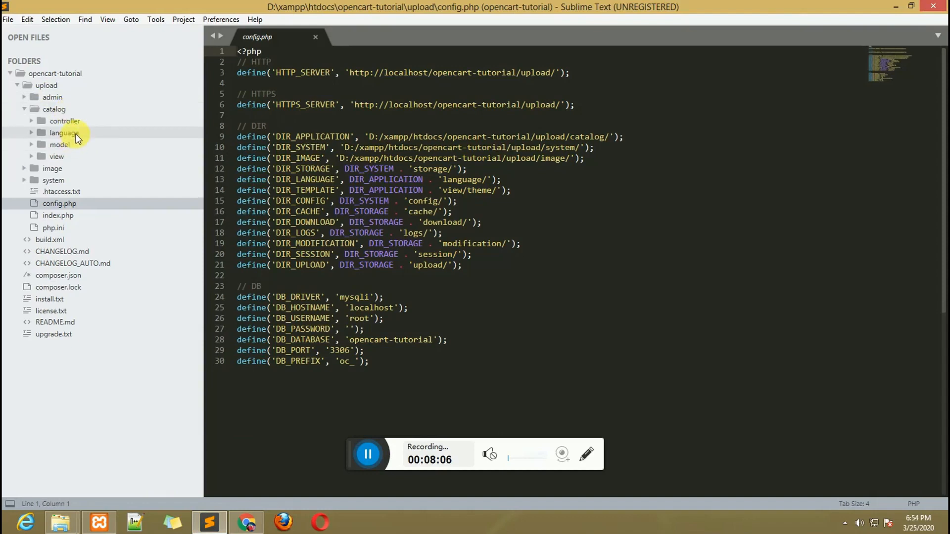
{"action": "left_click", "coordinate": [67, 107]}
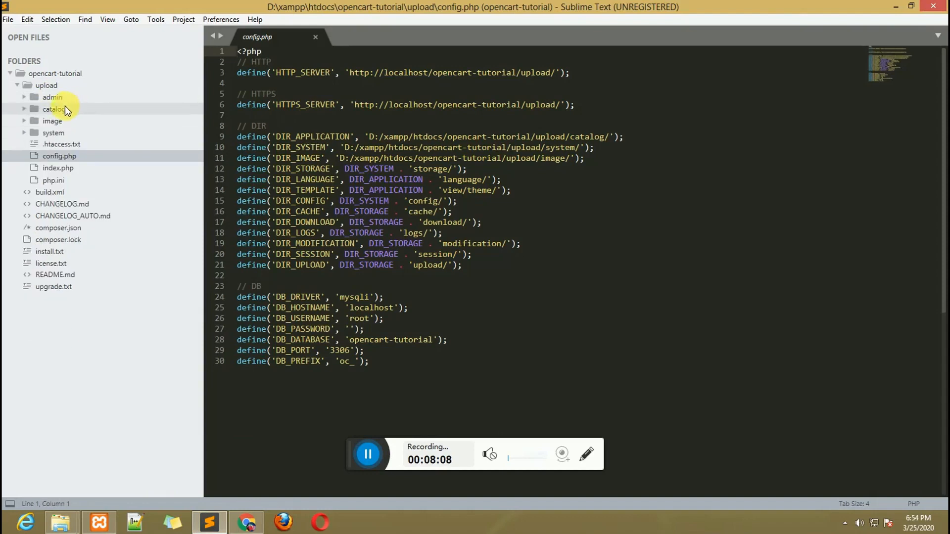
{"action": "left_click", "coordinate": [64, 106]}
{"action": "left_click", "coordinate": [71, 133]}
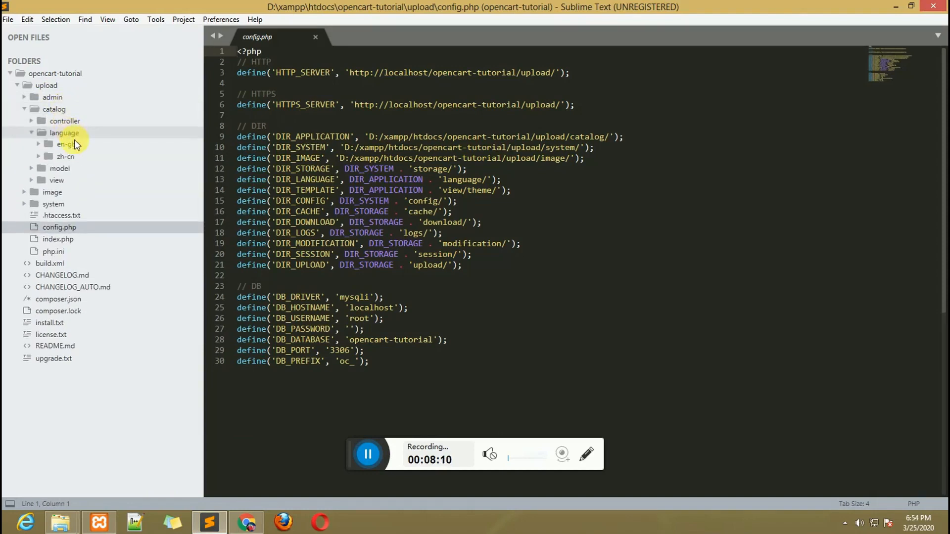
Expand the zh-cn language folder and its account subfolder, and open account.php to view its Chinese text strings
{"action": "left_click", "coordinate": [75, 157]}
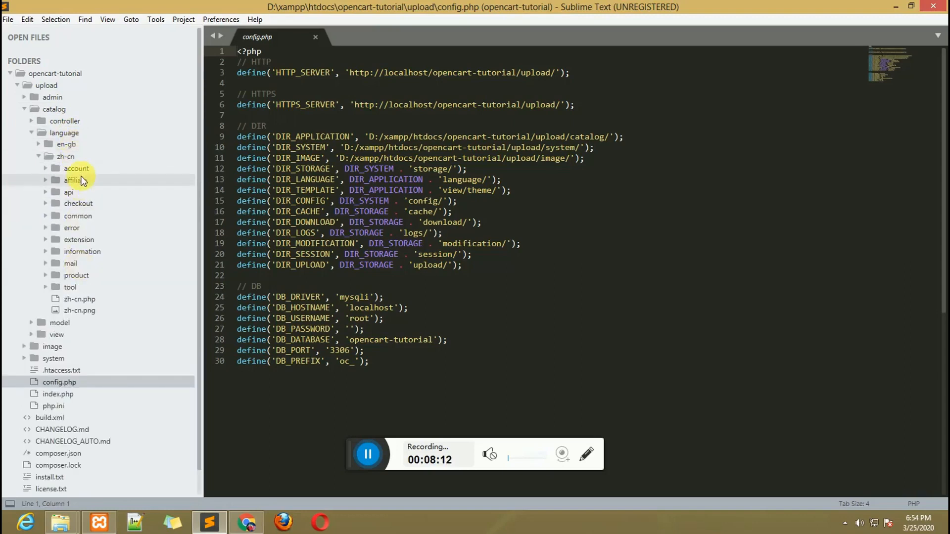
{"action": "left_click", "coordinate": [76, 169]}
{"action": "left_click", "coordinate": [88, 183]}
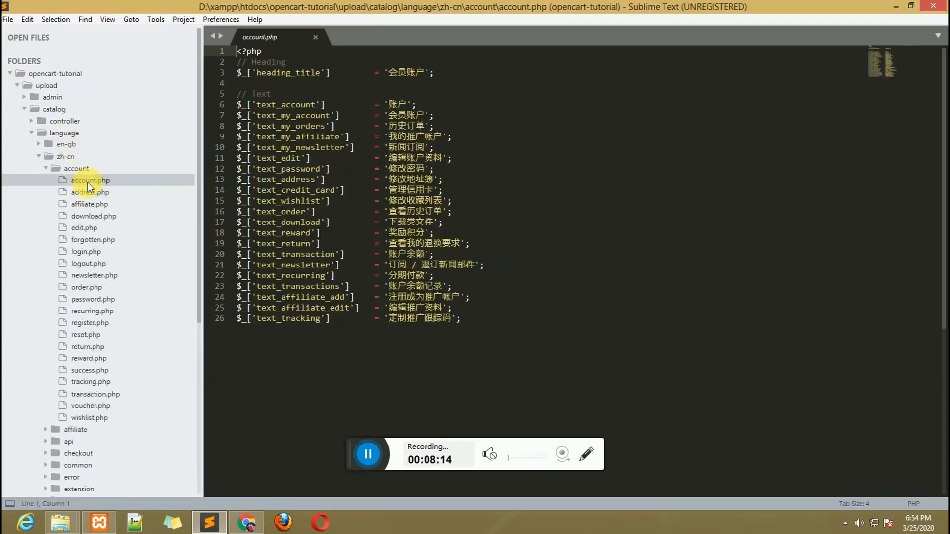
Look through the translation files in zh-cn/account, including affiliate.php, edit.php, forgotten.php and password.php, and collapse the account folder
{"action": "left_click", "coordinate": [98, 205]}
{"action": "left_click", "coordinate": [90, 229]}
{"action": "left_click", "coordinate": [86, 264]}
{"action": "left_click", "coordinate": [82, 285]}
{"action": "left_click", "coordinate": [83, 323]}
{"action": "left_click", "coordinate": [83, 334]}
{"action": "left_click", "coordinate": [91, 241]}
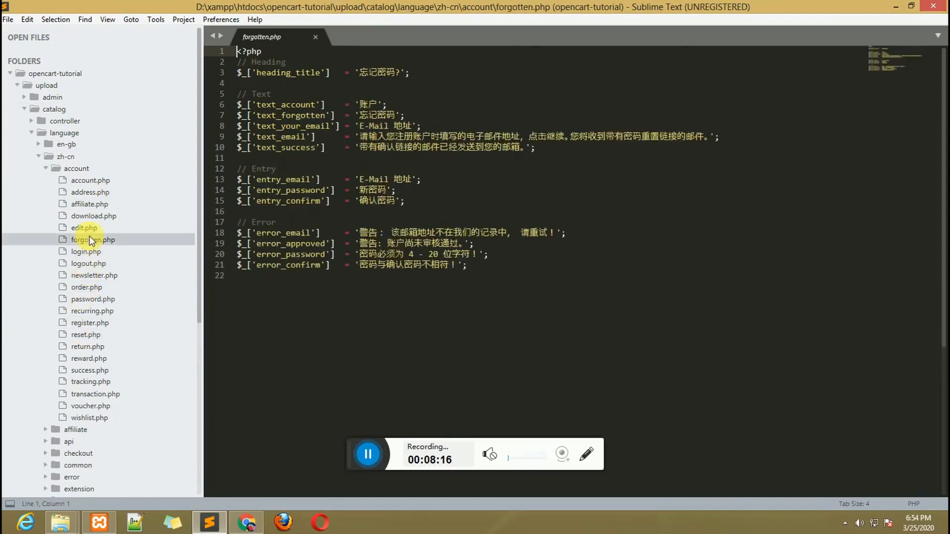
{"action": "left_click", "coordinate": [89, 204]}
{"action": "left_click", "coordinate": [90, 180]}
{"action": "left_click", "coordinate": [84, 228]}
{"action": "left_click", "coordinate": [93, 299]}
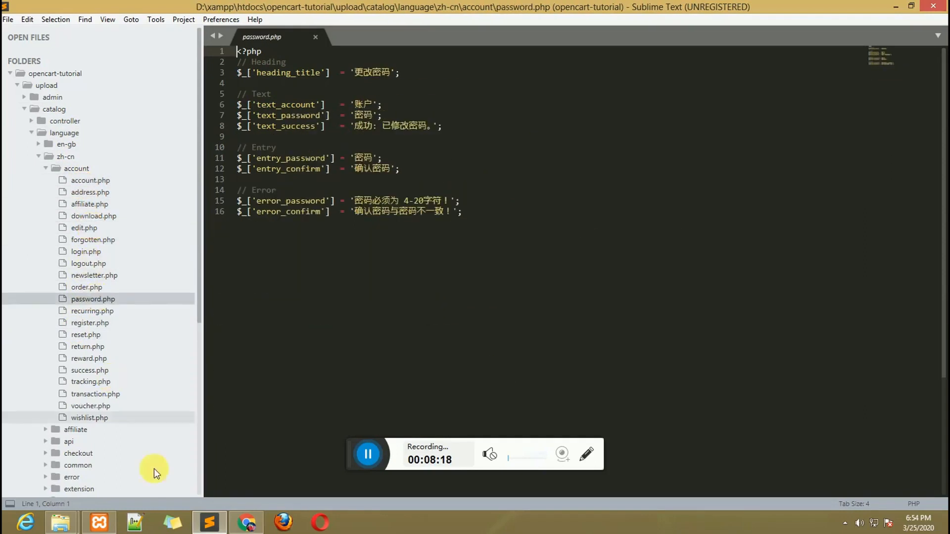
{"action": "left_click", "coordinate": [74, 169]}
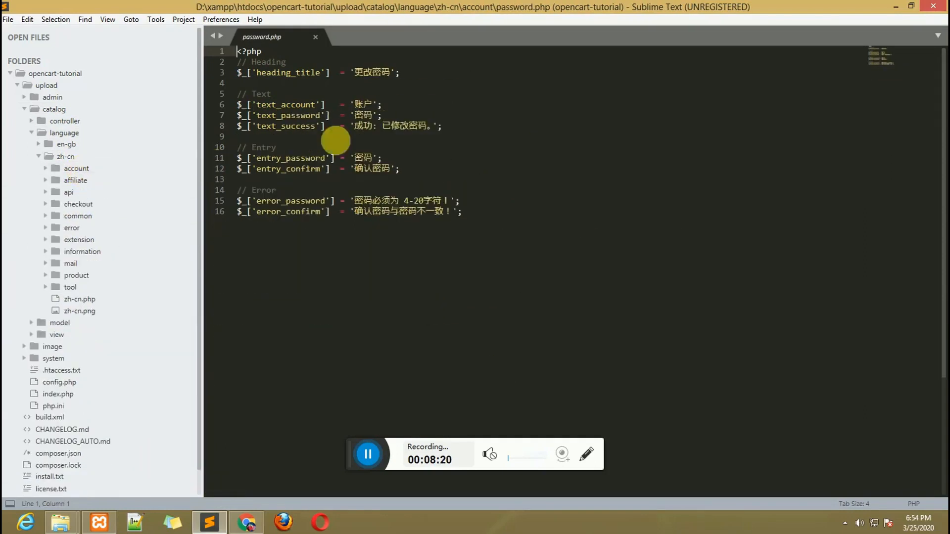
Switch to the Chrome storefront tab and view the top of the Chinese home page
{"action": "left_click", "coordinate": [247, 527]}
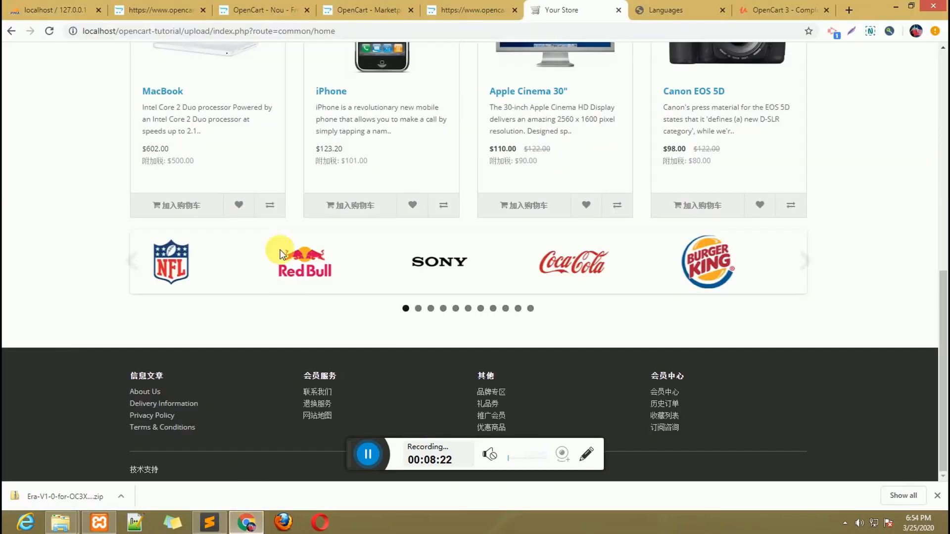
{"action": "scroll", "coordinate": [277, 253], "scroll_direction": "up", "scroll_amount": 10}
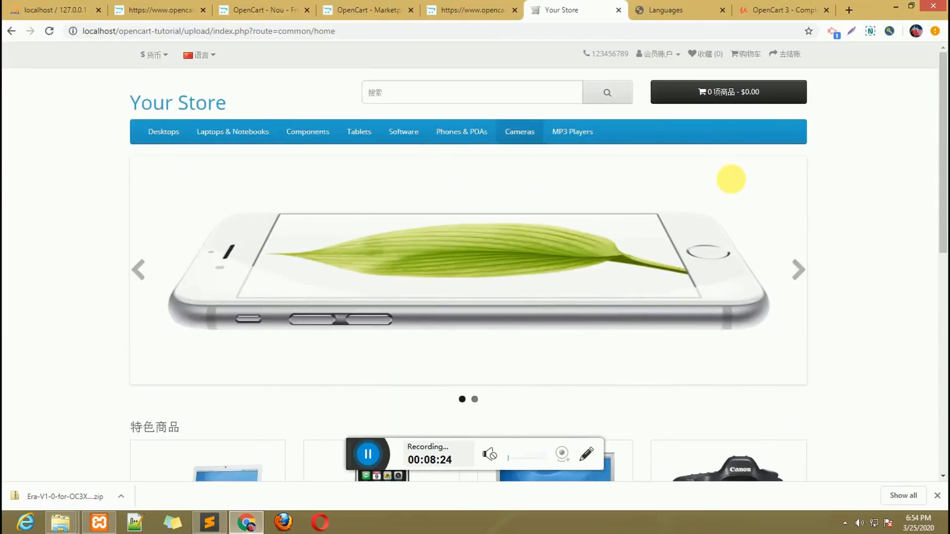